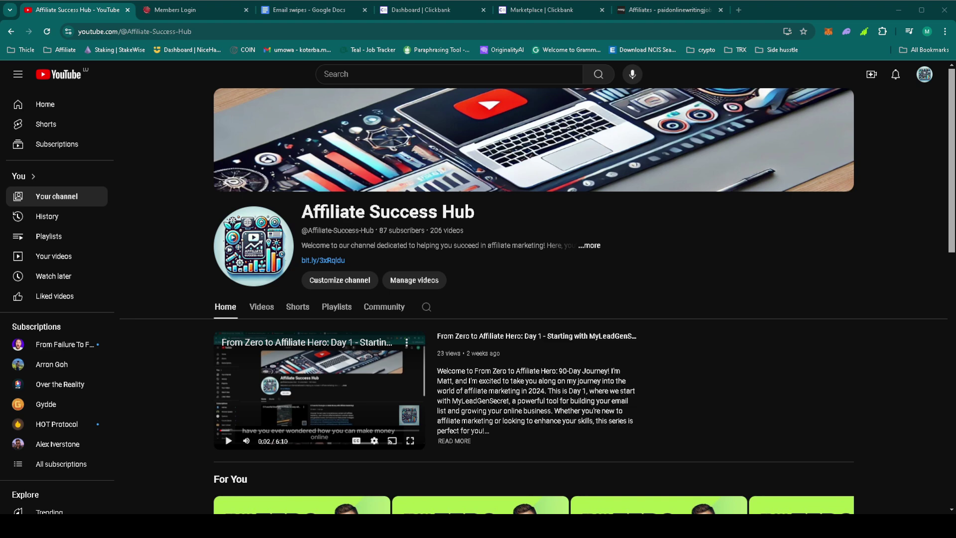
Step: Open the Paid Online Writing Jobs affiliate page from the ClickBank marketplace listing
{"action": "left_click", "coordinate": [556, 12]}
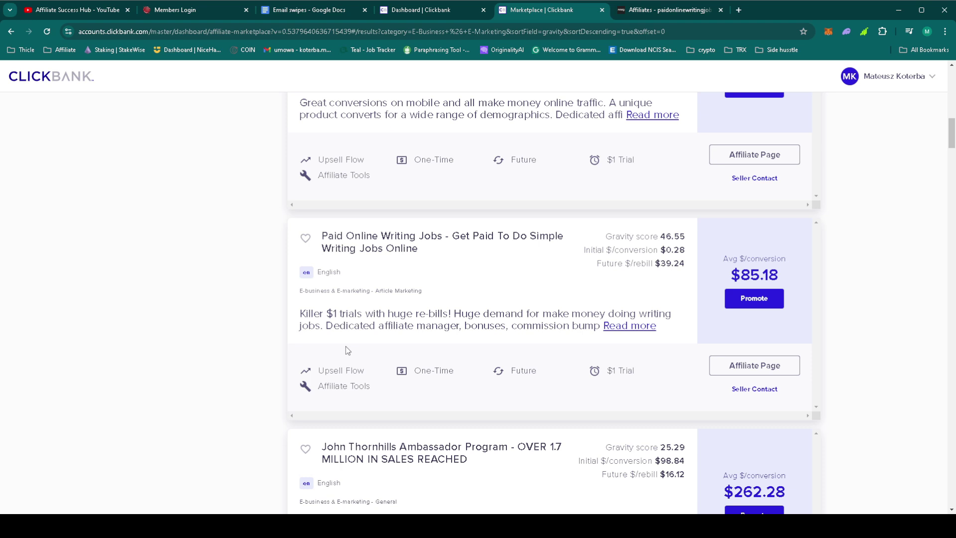
{"action": "left_click", "coordinate": [775, 371]}
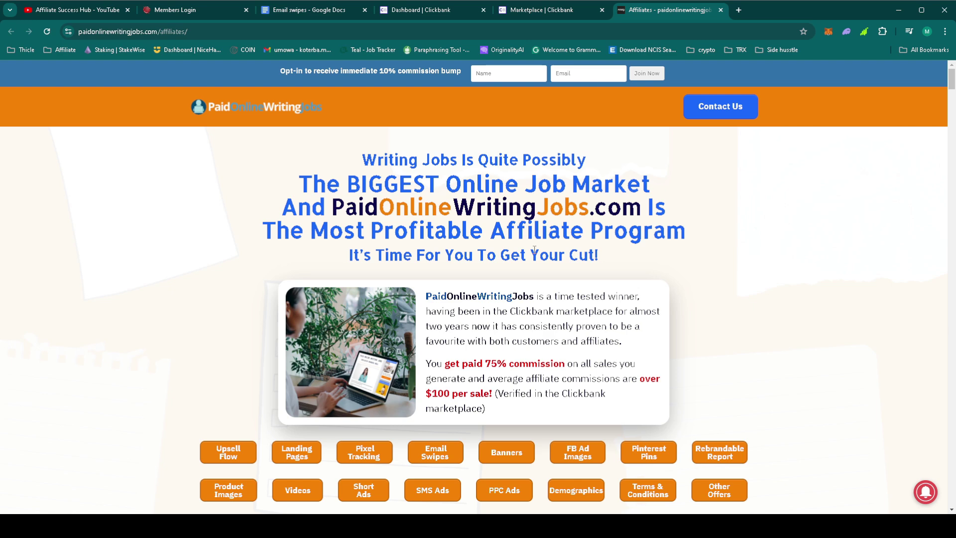
{"action": "scroll", "coordinate": [535, 251], "scroll_direction": "down", "scroll_amount": 1}
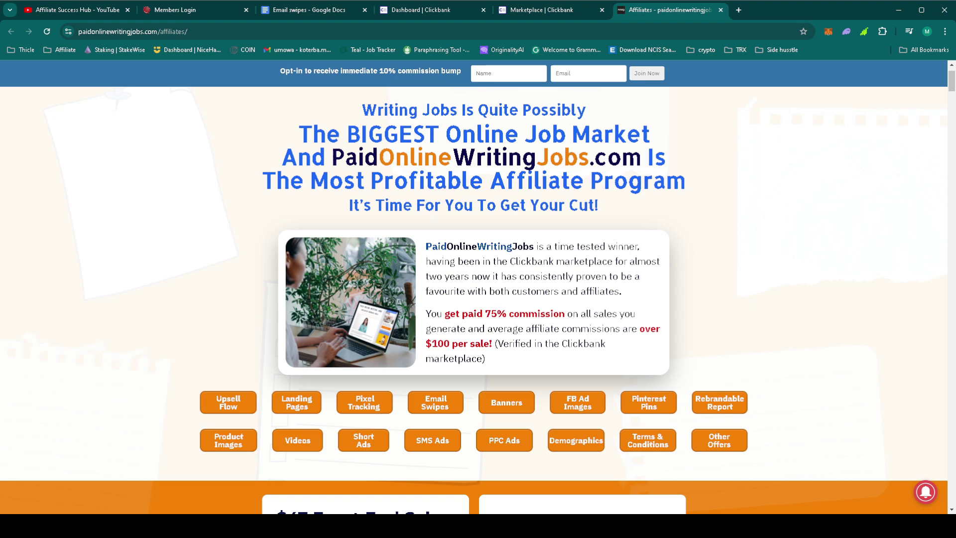
Step: Expand the Email 1 swipe on the affiliate page and select its hoplink URL
{"action": "left_click", "coordinate": [410, 410]}
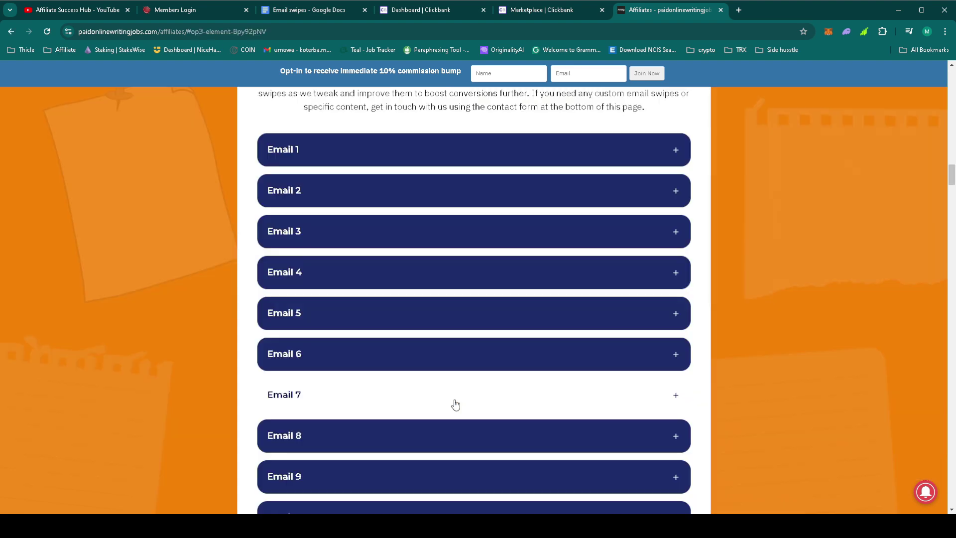
{"action": "left_click", "coordinate": [379, 153]}
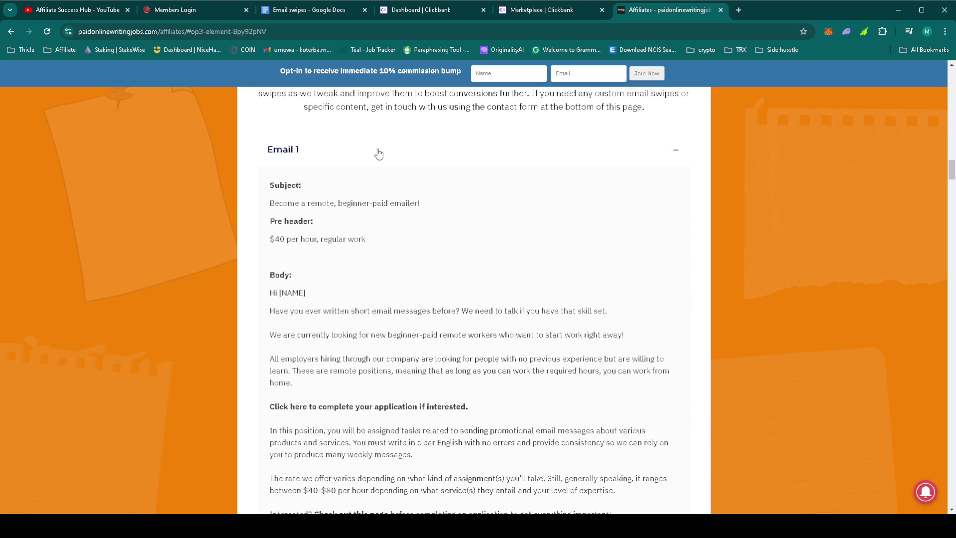
{"action": "scroll", "coordinate": [433, 246], "scroll_direction": "down", "scroll_amount": 3}
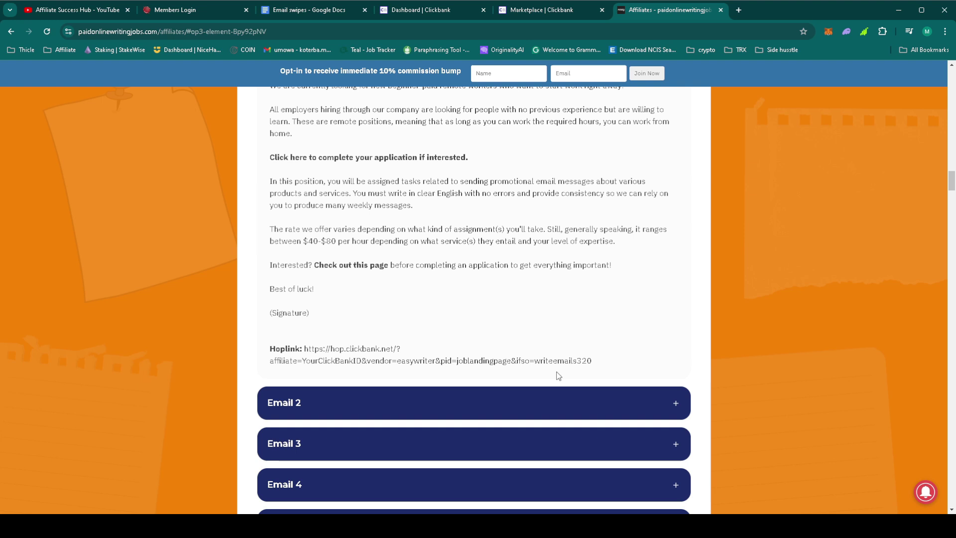
{"action": "left_click_drag", "start_coordinate": [557, 376], "coordinate": [304, 349]}
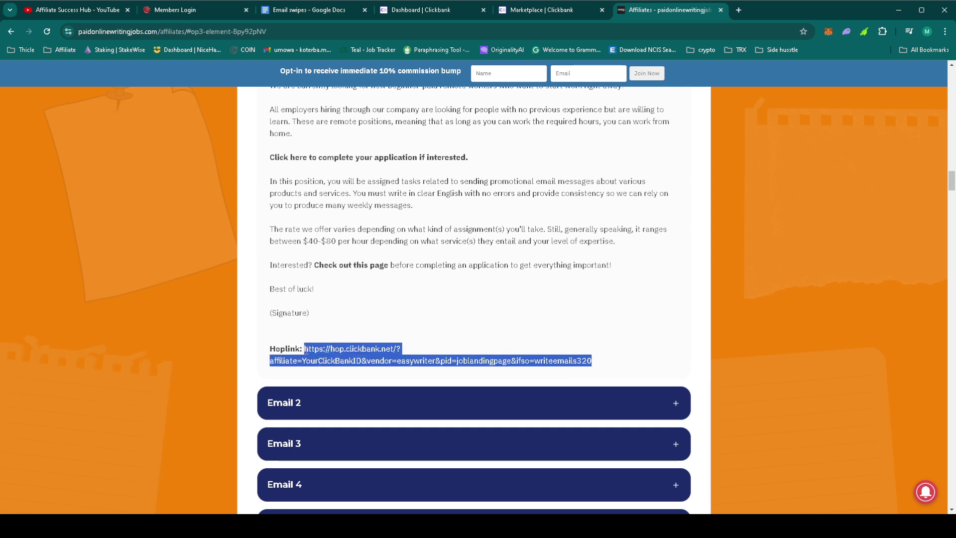
Step: Paste the hoplink on a new line under 'Day 21 email 1:' in the Email swipes doc
{"action": "left_click", "coordinate": [308, 4]}
{"action": "scroll", "coordinate": [335, 405], "scroll_direction": "down", "scroll_amount": 3}
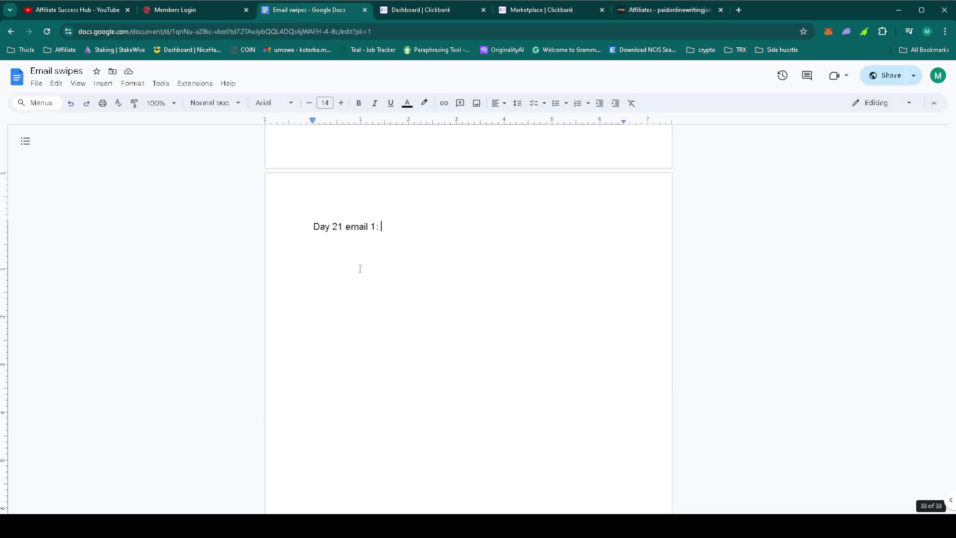
{"action": "right_click", "coordinate": [360, 266]}
{"action": "left_click", "coordinate": [434, 230]}
{"action": "key", "text": "Return"}
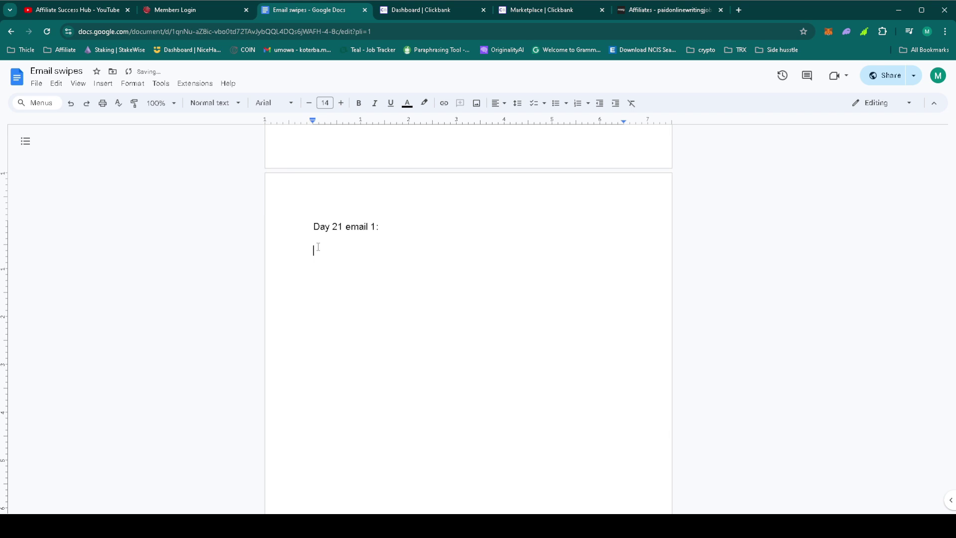
{"action": "right_click", "coordinate": [321, 257]}
{"action": "left_click", "coordinate": [378, 316]}
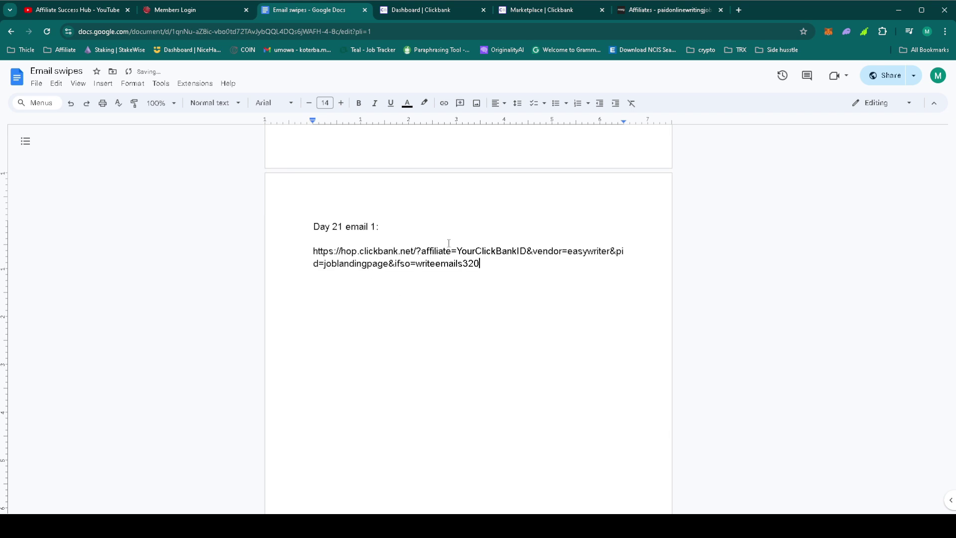
Step: Replace YourClickBankID with the affiliate nickname, append &tid=mlgs and select the finished hoplink
{"action": "left_click_drag", "start_coordinate": [456, 251], "coordinate": [527, 252]}
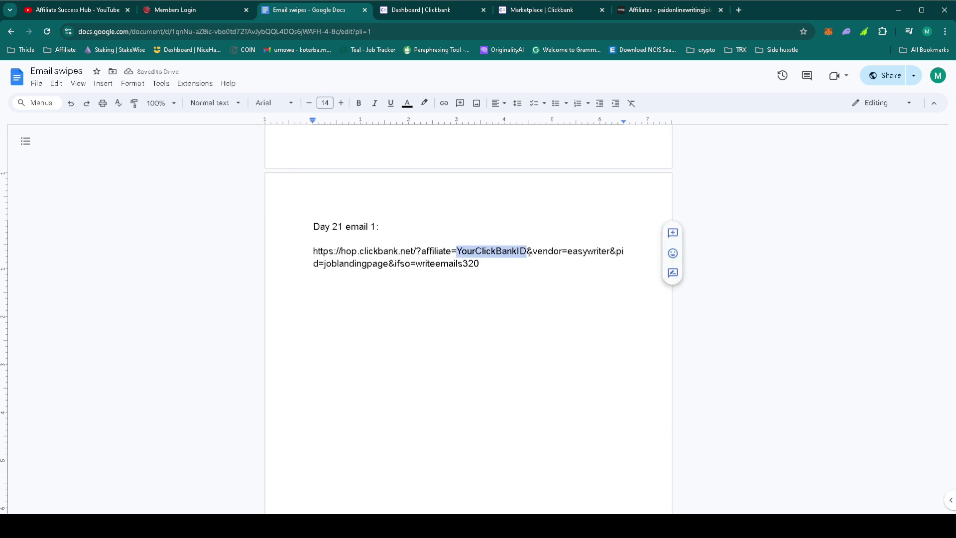
{"action": "type", "text": "korba85"}
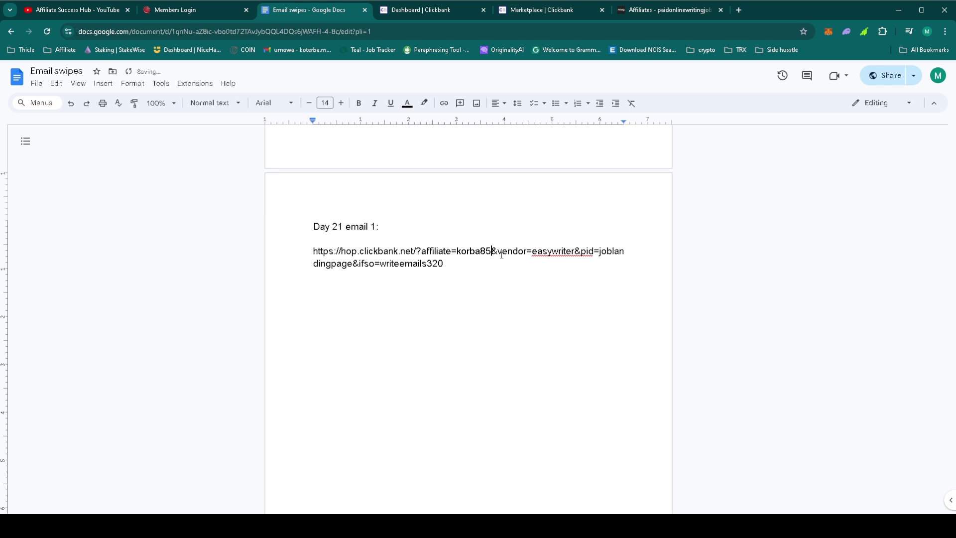
{"action": "left_click", "coordinate": [486, 259]}
{"action": "type", "text": "&tid="}
{"action": "type", "text": "mlgs"}
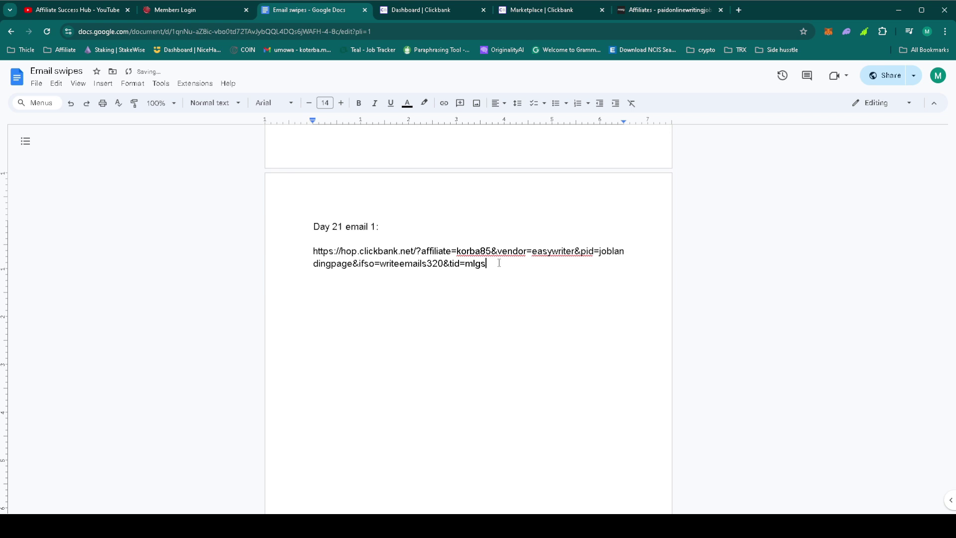
{"action": "left_click_drag", "start_coordinate": [498, 263], "coordinate": [313, 251]}
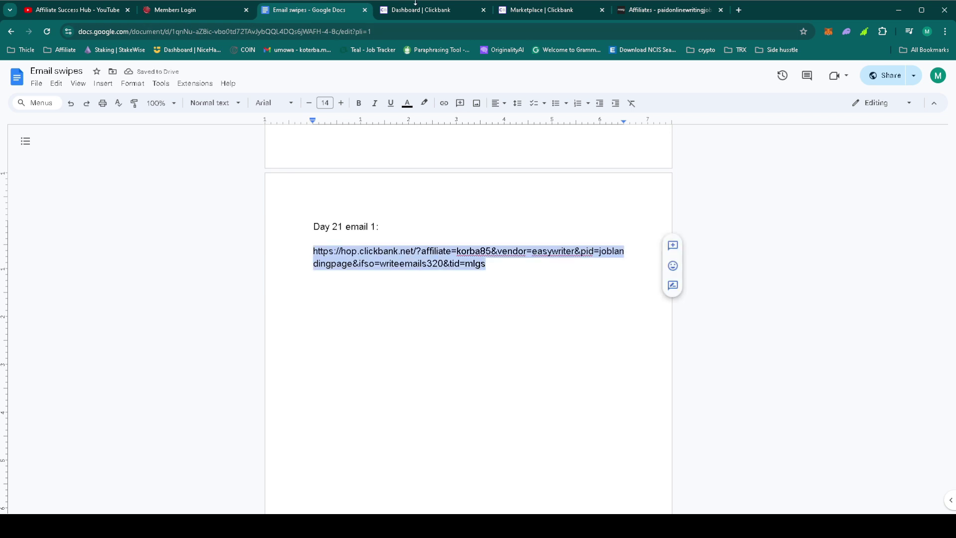
Step: Encode the edited hoplink into an encrypted ClickBank affiliate link and copy it
{"action": "key", "text": "ctrl+Tab"}
{"action": "left_click", "coordinate": [82, 318]}
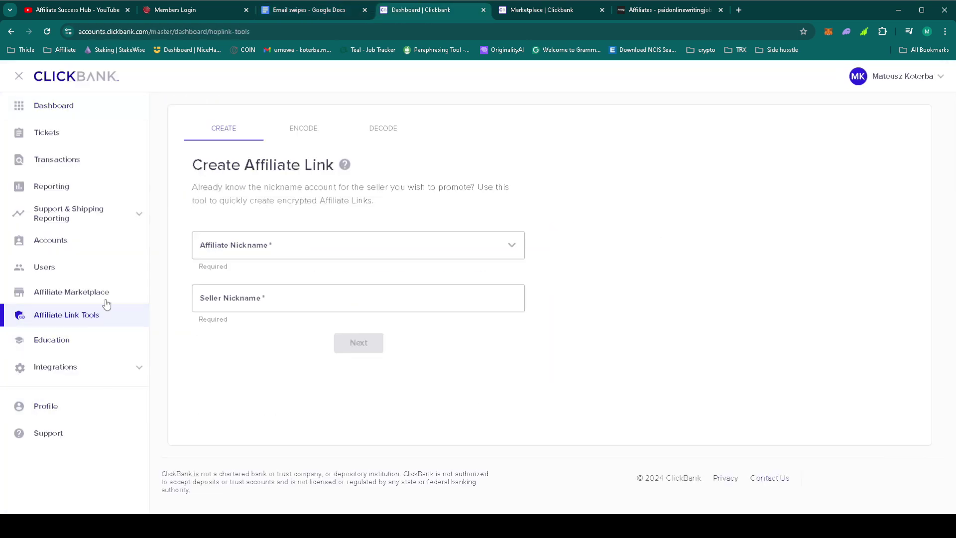
{"action": "left_click", "coordinate": [325, 140]}
{"action": "left_click", "coordinate": [307, 235]}
{"action": "key", "text": "ctrl+v"}
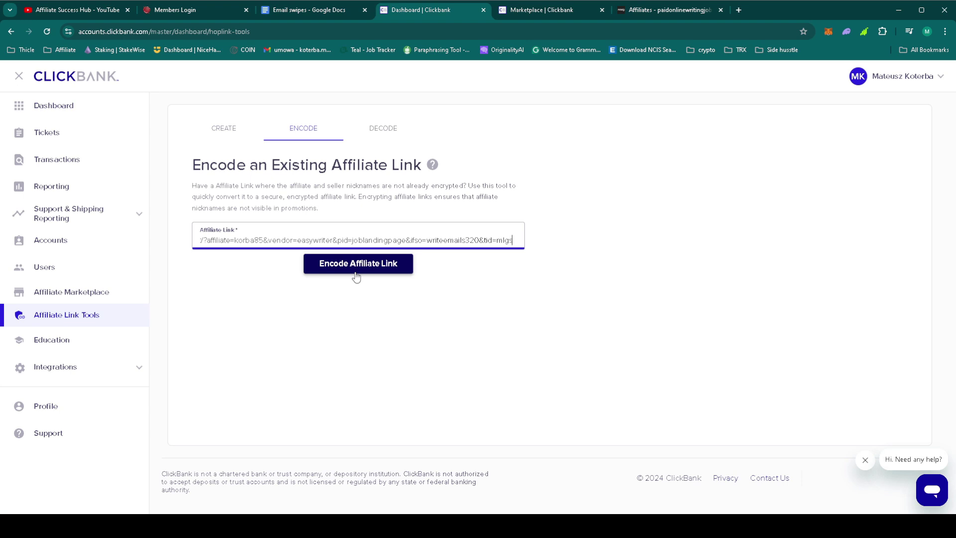
{"action": "left_click", "coordinate": [357, 272]}
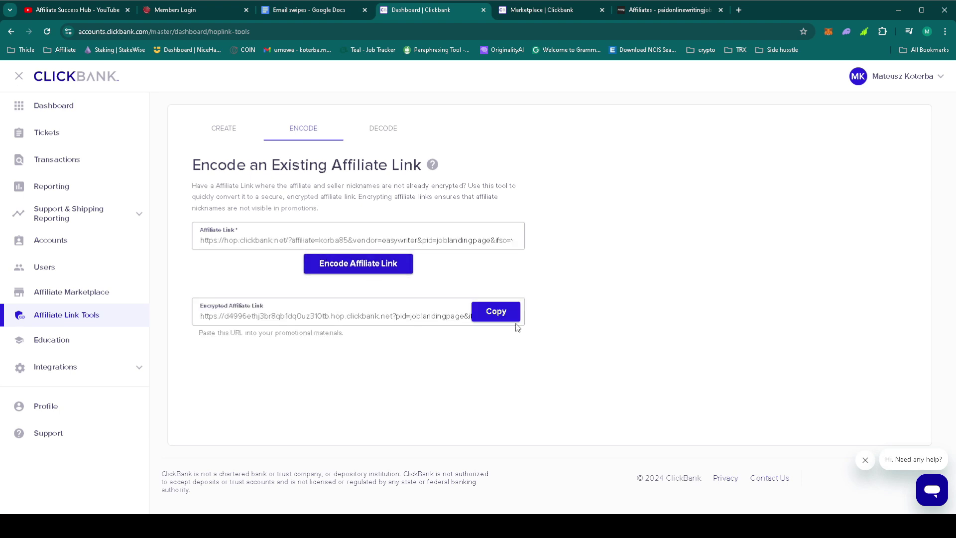
{"action": "left_click", "coordinate": [497, 311]}
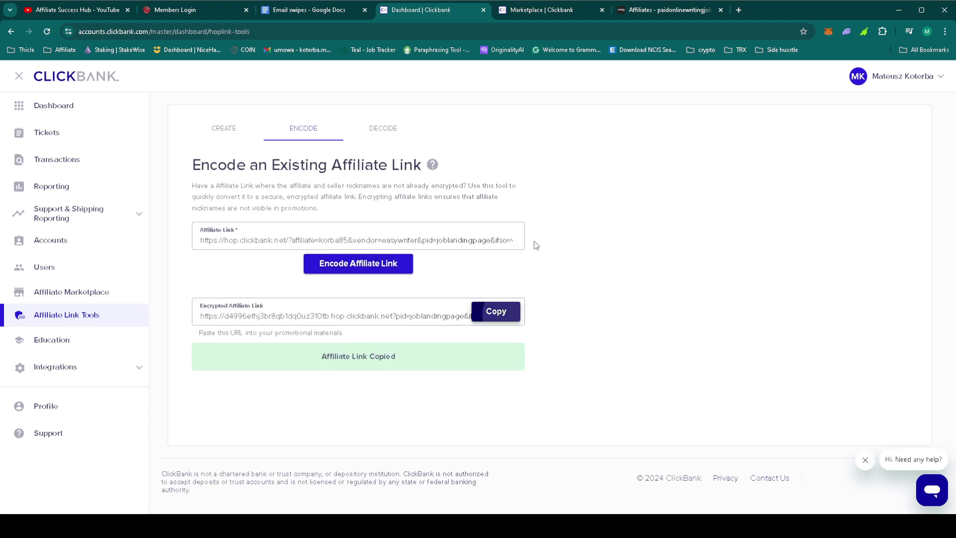
{"action": "left_click", "coordinate": [305, 11]}
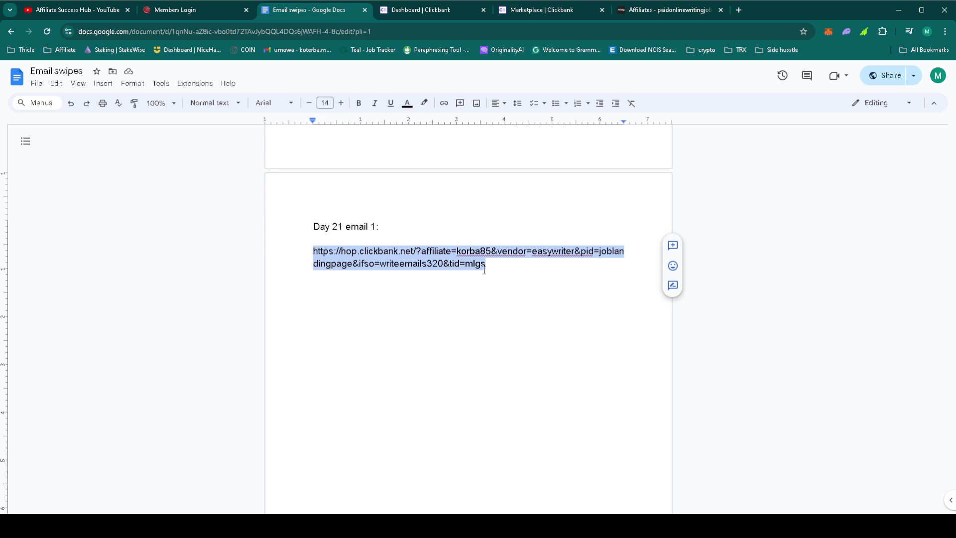
Step: Swap in the encrypted link, then paste the Email 1 swipe copy below it in the doc
{"action": "key", "text": "ctrl+v"}
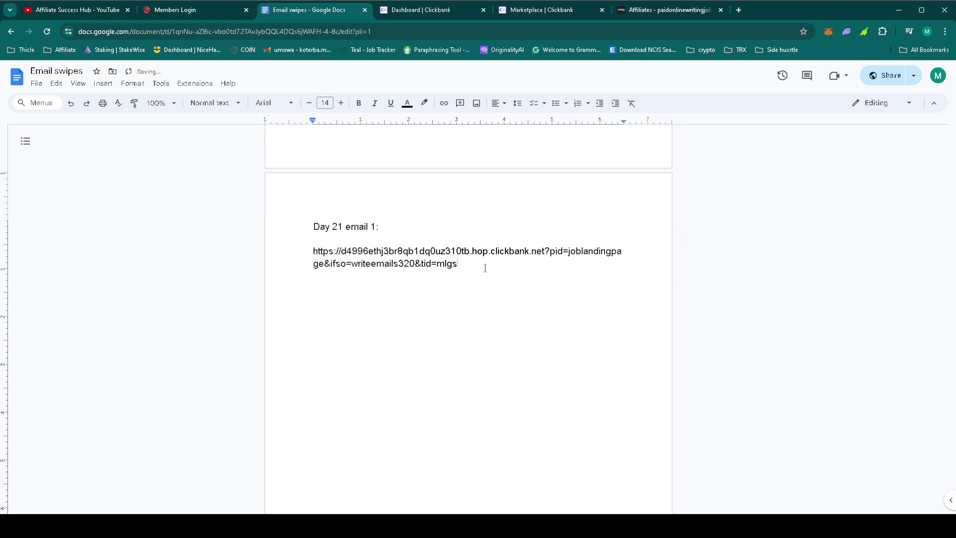
{"action": "key", "text": "Return"}
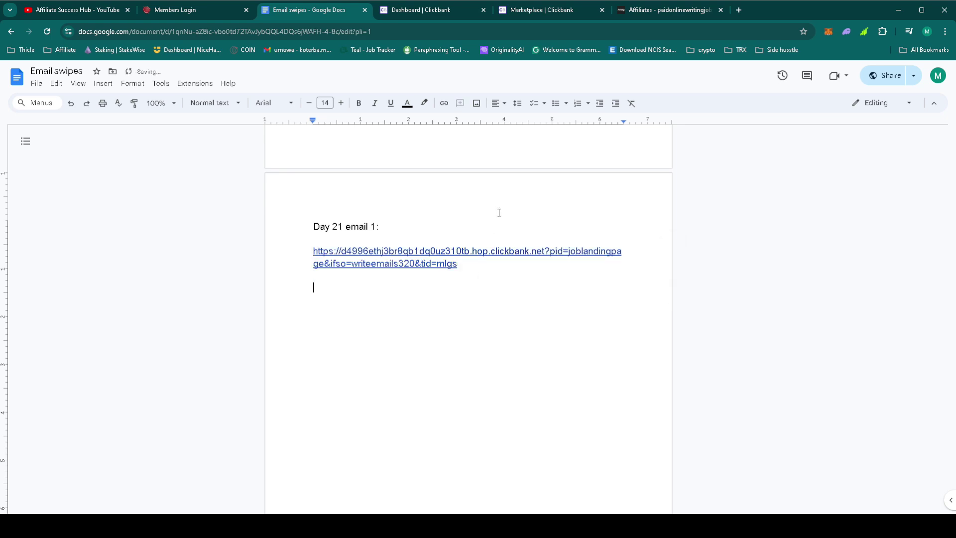
{"action": "left_click", "coordinate": [676, 9]}
{"action": "scroll", "coordinate": [390, 289], "scroll_direction": "up", "scroll_amount": 2}
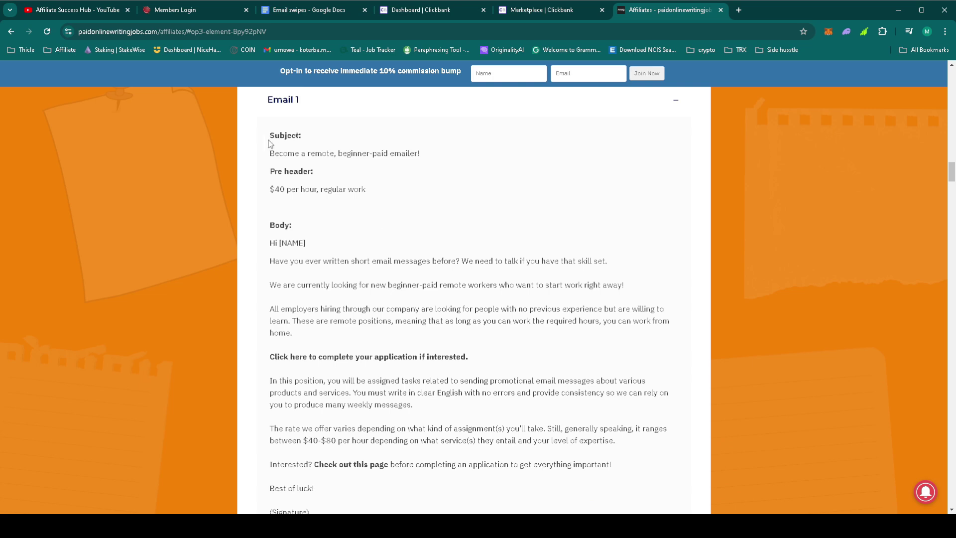
{"action": "left_click_drag", "start_coordinate": [268, 139], "coordinate": [487, 321]}
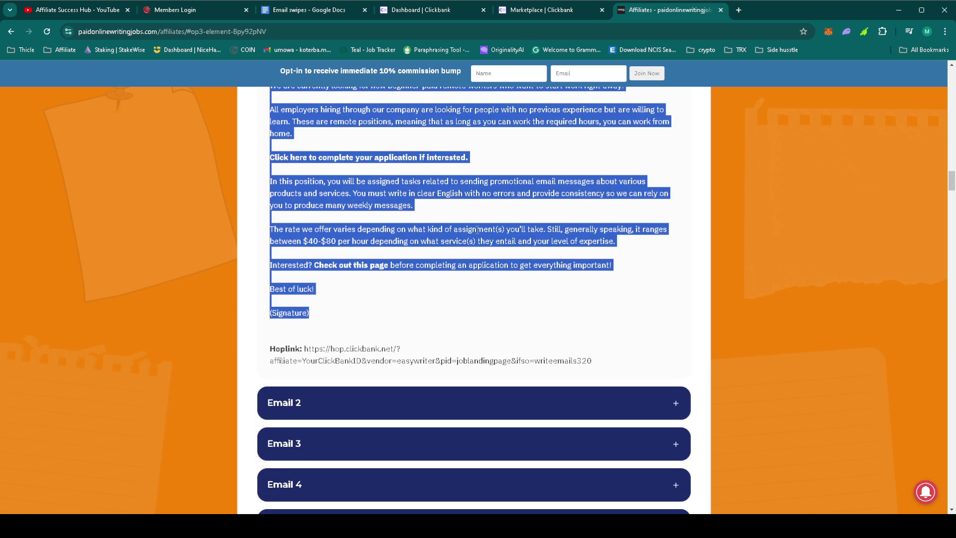
{"action": "left_click", "coordinate": [310, 10]}
{"action": "right_click", "coordinate": [352, 316]}
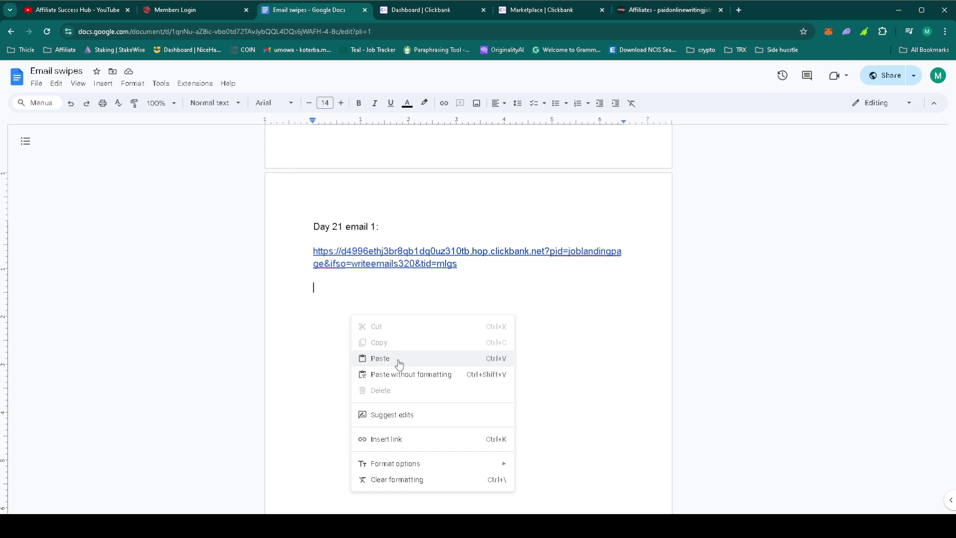
{"action": "left_click", "coordinate": [402, 371]}
{"action": "key", "text": "ctrl+v"}
{"action": "scroll", "coordinate": [403, 374], "scroll_direction": "up", "scroll_amount": 5}
{"action": "scroll", "coordinate": [405, 379], "scroll_direction": "up", "scroll_amount": 5}
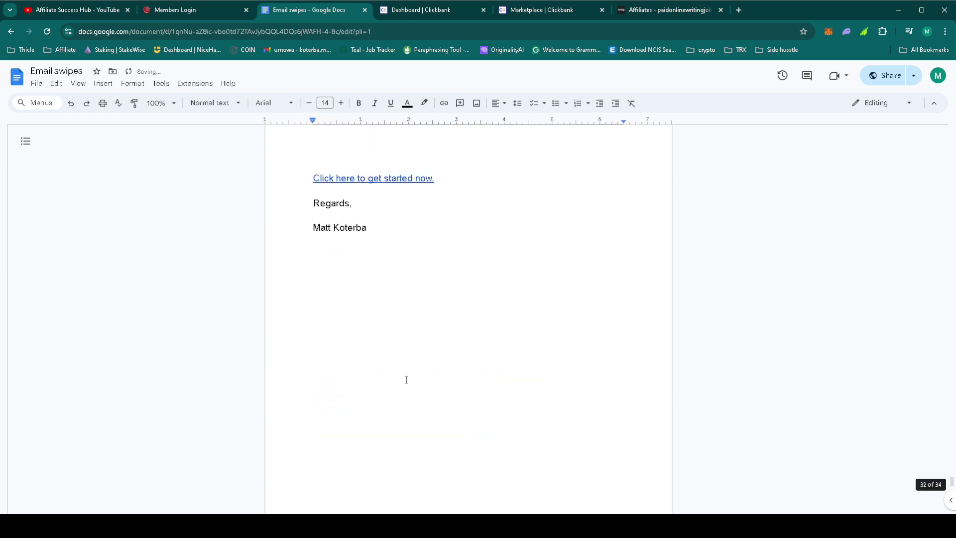
{"action": "scroll", "coordinate": [406, 380], "scroll_direction": "up", "scroll_amount": 5}
Step: Replace [NAME] with the {firstname_fix} merge tag and clear the (Signature) placeholder for a name
{"action": "left_click_drag", "start_coordinate": [390, 419], "coordinate": [333, 418]}
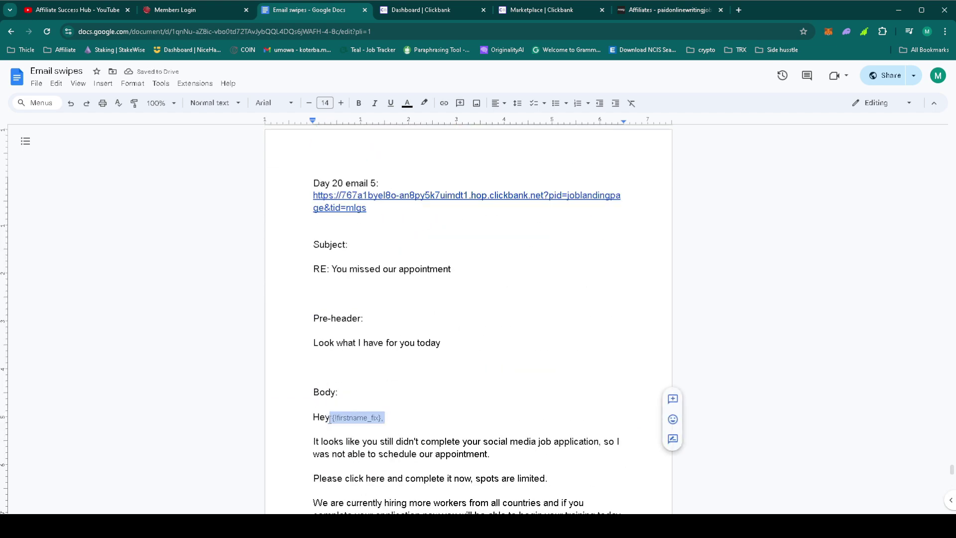
{"action": "scroll", "coordinate": [448, 370], "scroll_direction": "down", "scroll_amount": 10}
{"action": "scroll", "coordinate": [472, 363], "scroll_direction": "down", "scroll_amount": 5}
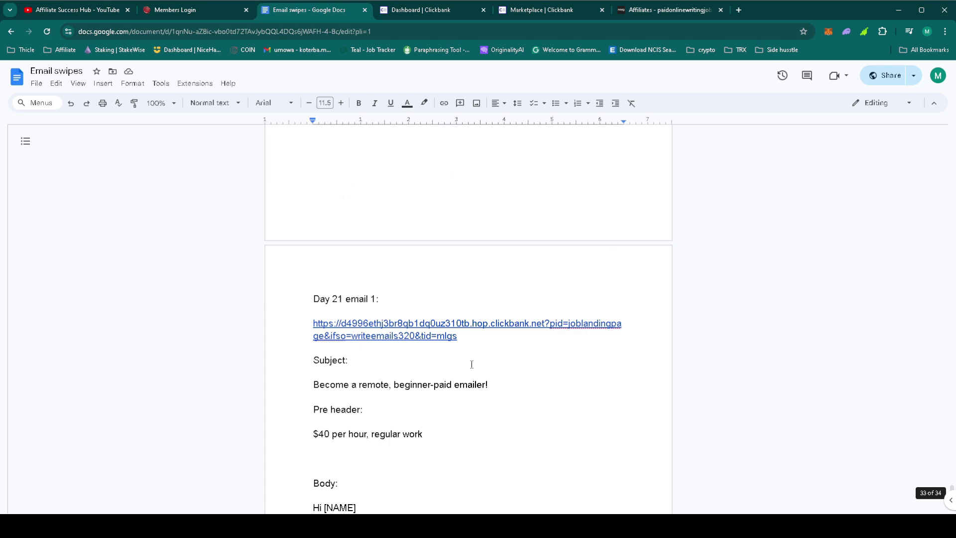
{"action": "scroll", "coordinate": [448, 336], "scroll_direction": "down", "scroll_amount": 2}
{"action": "left_click_drag", "start_coordinate": [358, 309], "coordinate": [324, 308]}
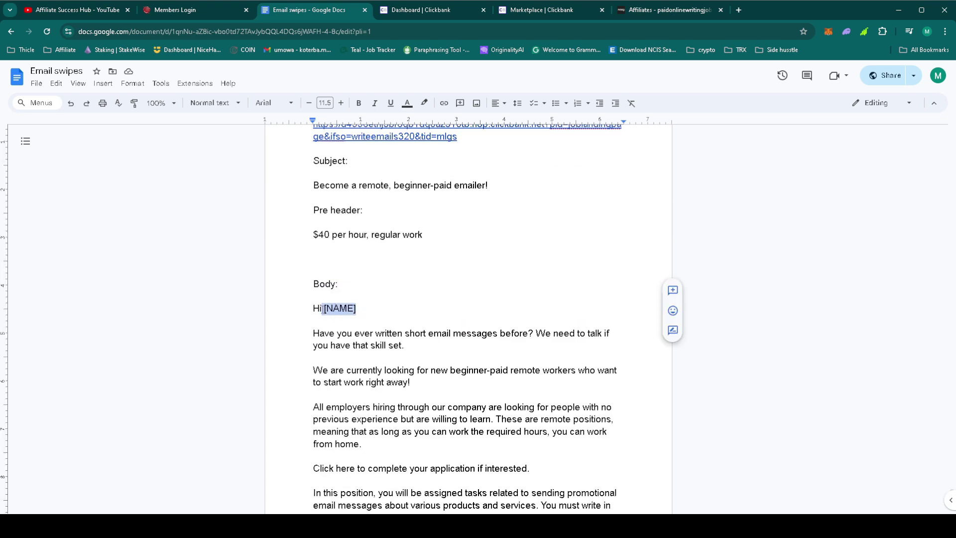
{"action": "key", "text": "ctrl+v"}
{"action": "scroll", "coordinate": [383, 333], "scroll_direction": "down", "scroll_amount": 3}
{"action": "scroll", "coordinate": [382, 334], "scroll_direction": "down", "scroll_amount": 3}
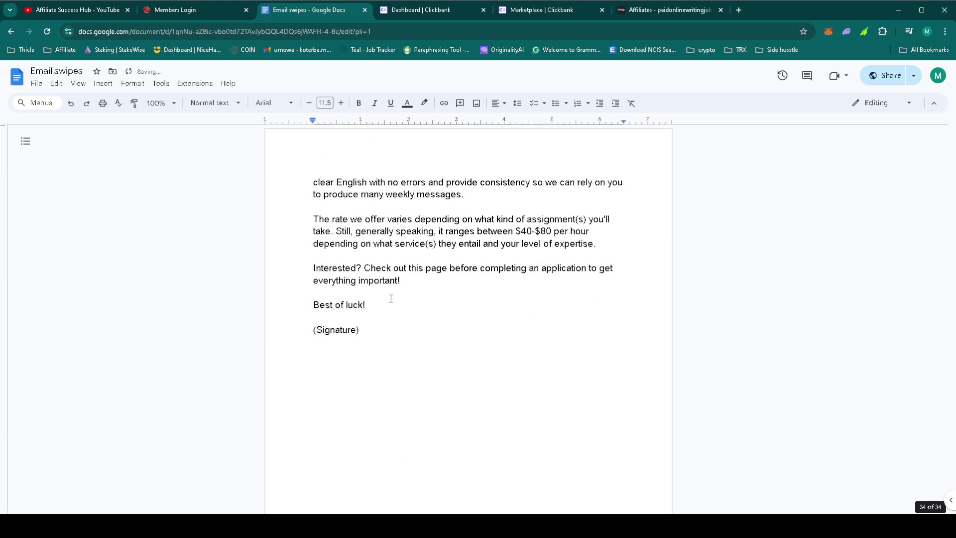
{"action": "left_click_drag", "start_coordinate": [383, 334], "coordinate": [297, 336]}
{"action": "type", "text": "M"}
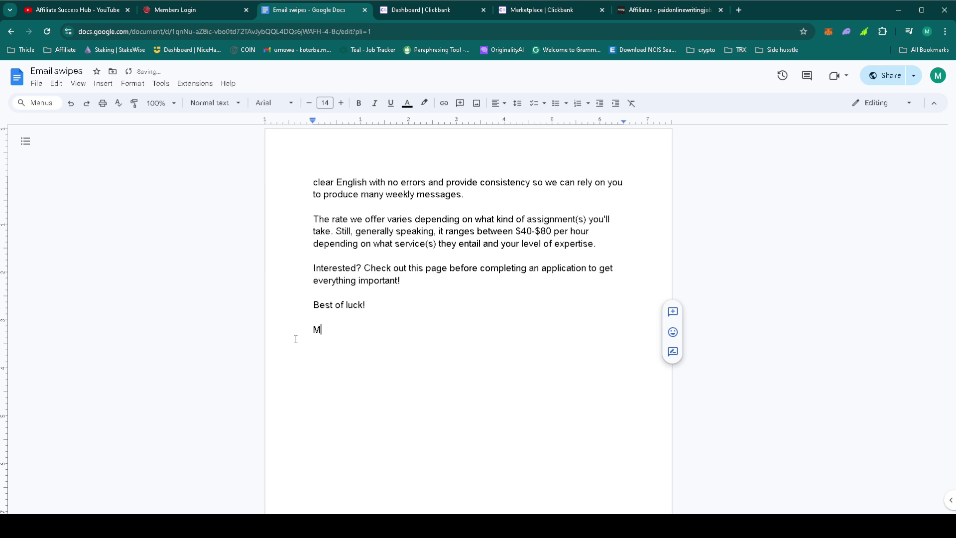
{"action": "type", "text": "ate"}
{"action": "key", "text": "BackSpace"}
{"action": "key", "text": "BackSpace"}
{"action": "key", "text": "BackSpace"}
{"action": "key", "text": "BackSpace"}
{"action": "type", "text": "Ma"}
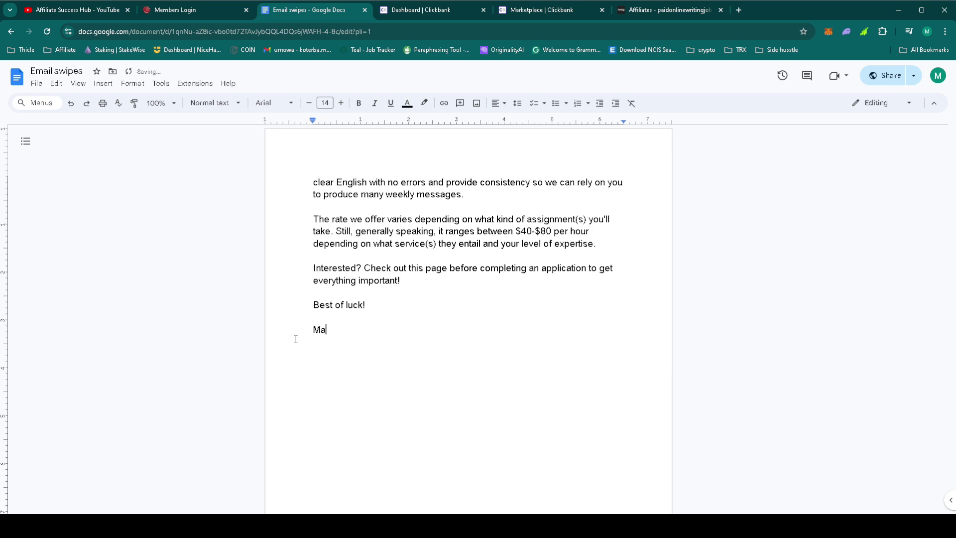
{"action": "type", "text": "tt Koterba"}
{"action": "scroll", "coordinate": [638, 182], "scroll_direction": "up", "scroll_amount": 2}
{"action": "scroll", "coordinate": [639, 182], "scroll_direction": "up", "scroll_amount": 4}
{"action": "scroll", "coordinate": [639, 182], "scroll_direction": "up", "scroll_amount": 1}
Step: Link 'Click here to complete your application' to the encrypted affiliate URL
{"action": "left_click", "coordinate": [663, 9]}
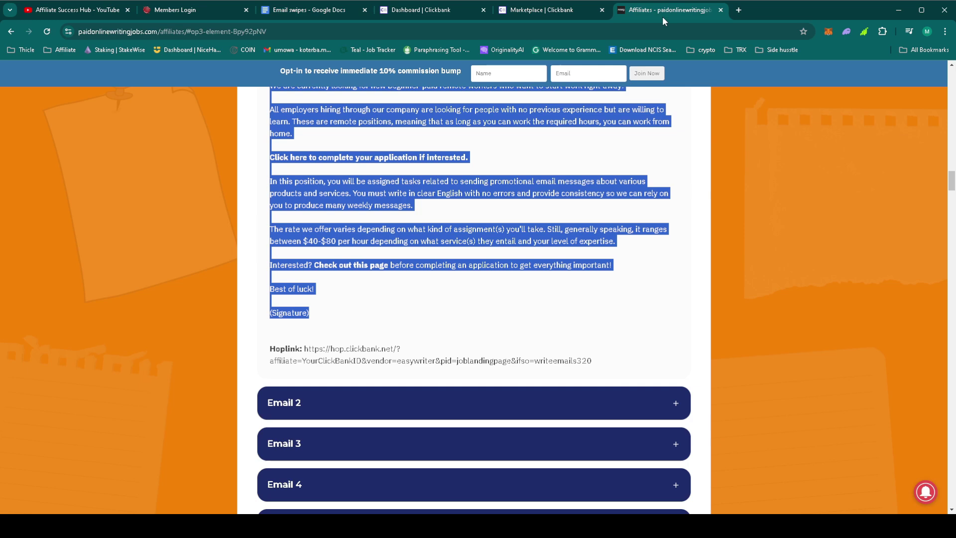
{"action": "left_click", "coordinate": [512, 282]}
{"action": "scroll", "coordinate": [513, 282], "scroll_direction": "up", "scroll_amount": 2}
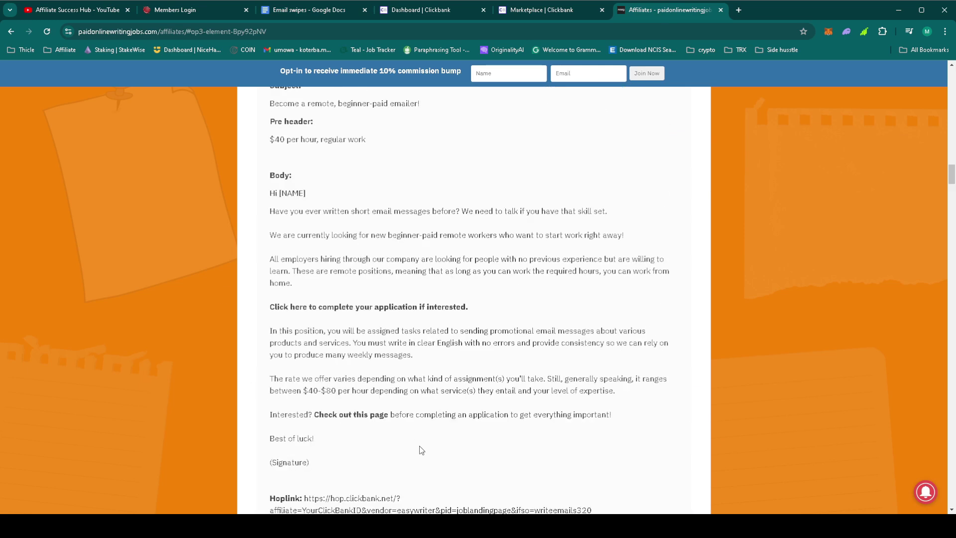
{"action": "left_click", "coordinate": [299, 10]}
{"action": "scroll", "coordinate": [371, 258], "scroll_direction": "up", "scroll_amount": 2}
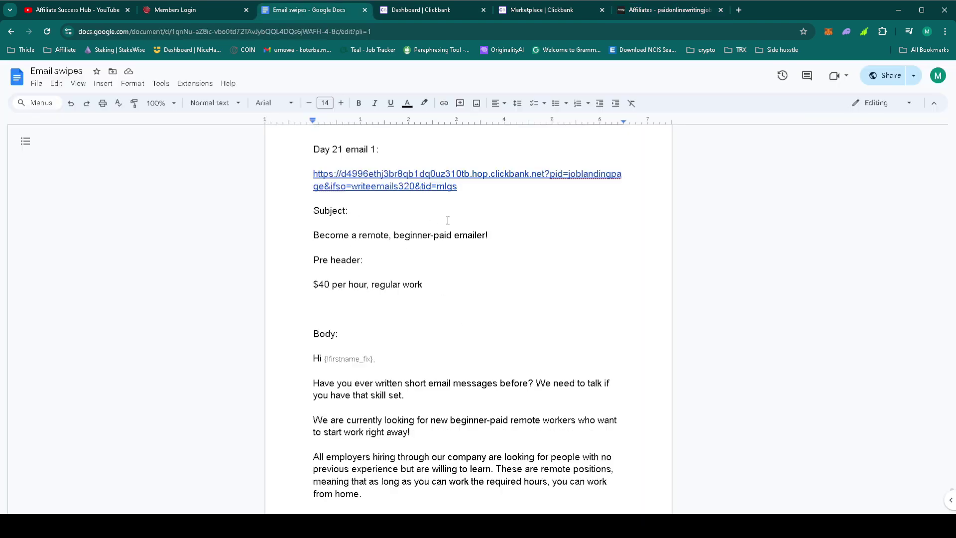
{"action": "left_click_drag", "start_coordinate": [457, 236], "coordinate": [295, 228]}
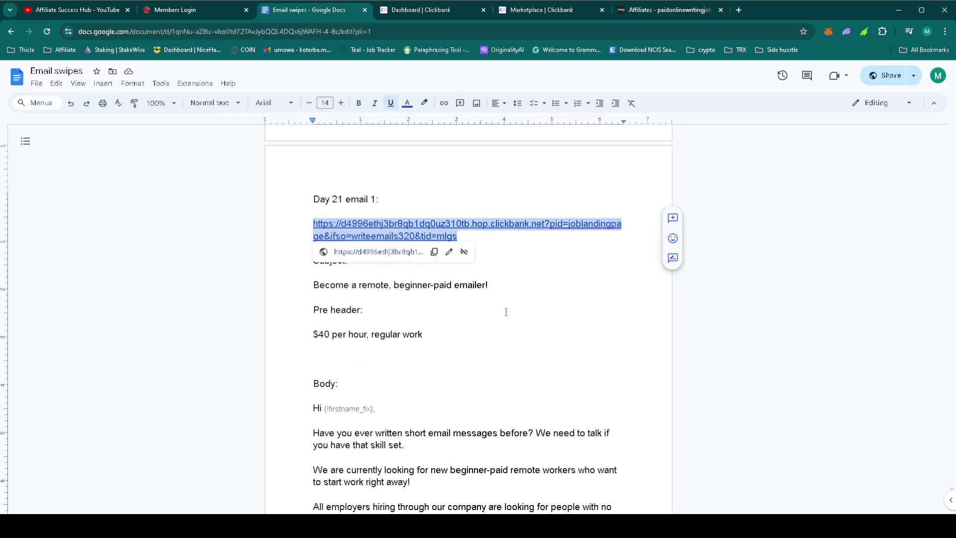
{"action": "scroll", "coordinate": [487, 304], "scroll_direction": "down", "scroll_amount": 3}
{"action": "left_click_drag", "start_coordinate": [529, 368], "coordinate": [314, 369]}
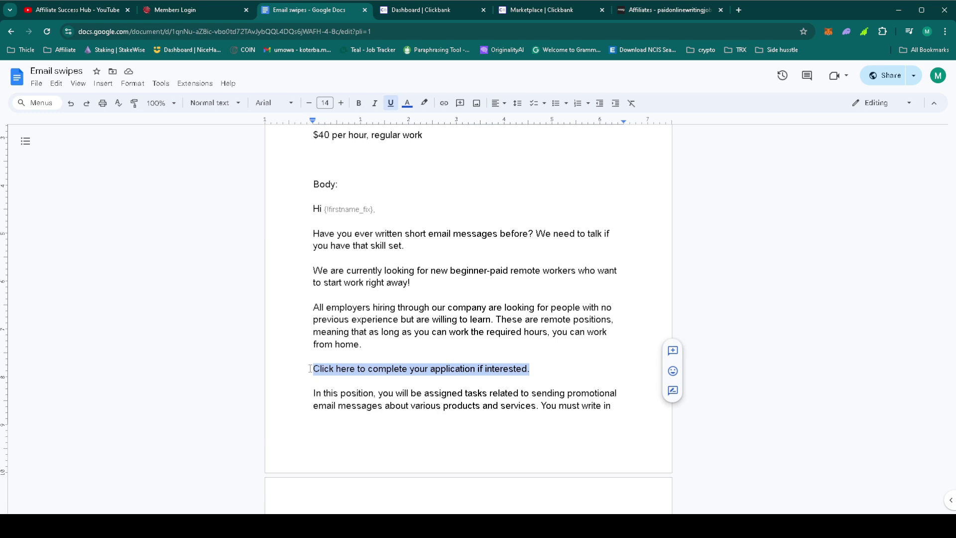
{"action": "right_click", "coordinate": [327, 370]}
{"action": "left_click", "coordinate": [390, 262]}
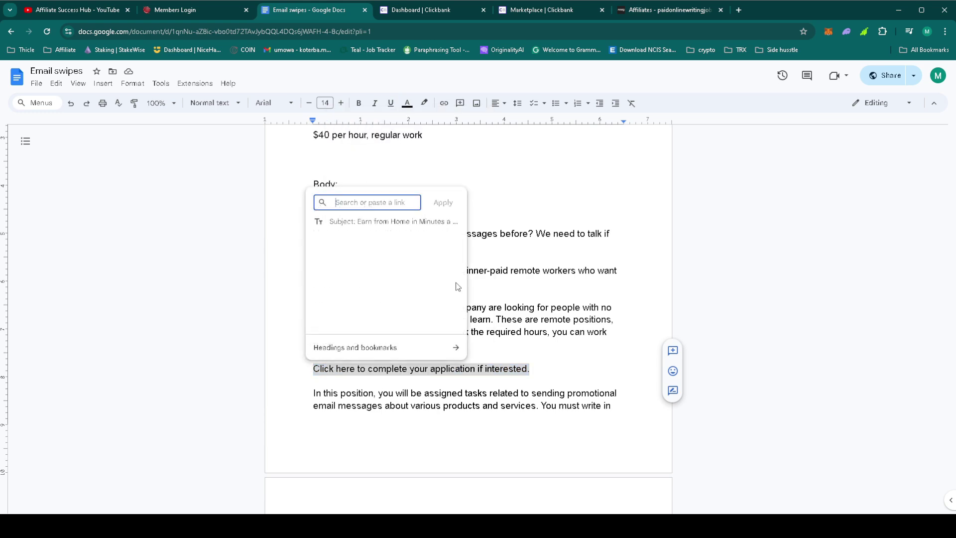
{"action": "key", "text": "ctrl+v"}
{"action": "left_click", "coordinate": [443, 203]}
{"action": "scroll", "coordinate": [501, 336], "scroll_direction": "down", "scroll_amount": 2}
{"action": "scroll", "coordinate": [421, 331], "scroll_direction": "down", "scroll_amount": 3}
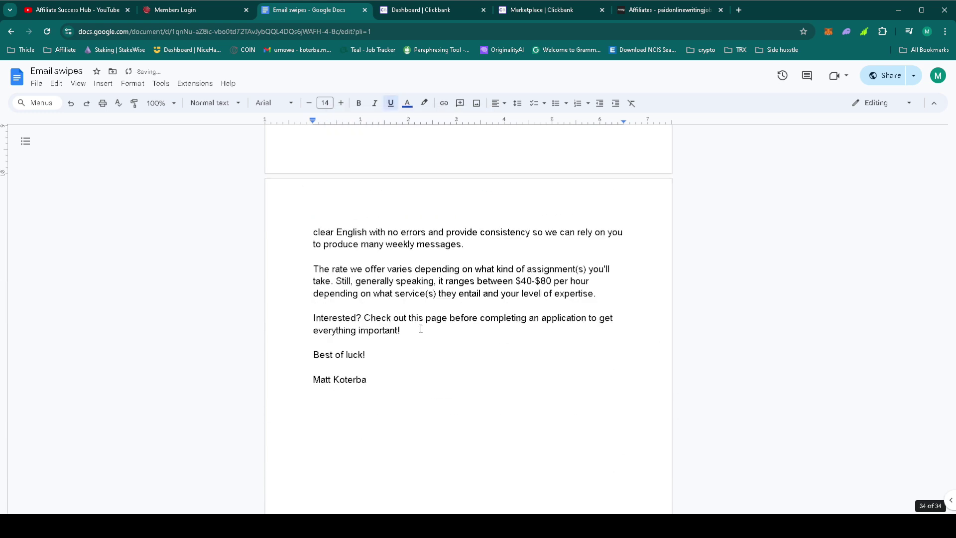
Step: Link the phrase 'Check out this page' to the same encrypted affiliate URL
{"action": "left_click", "coordinate": [664, 11]}
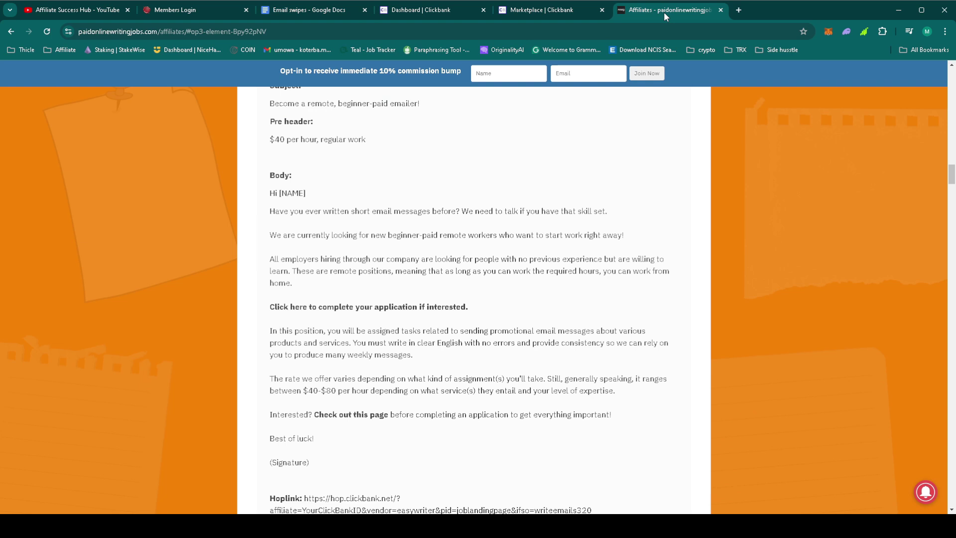
{"action": "left_click", "coordinate": [291, 12]}
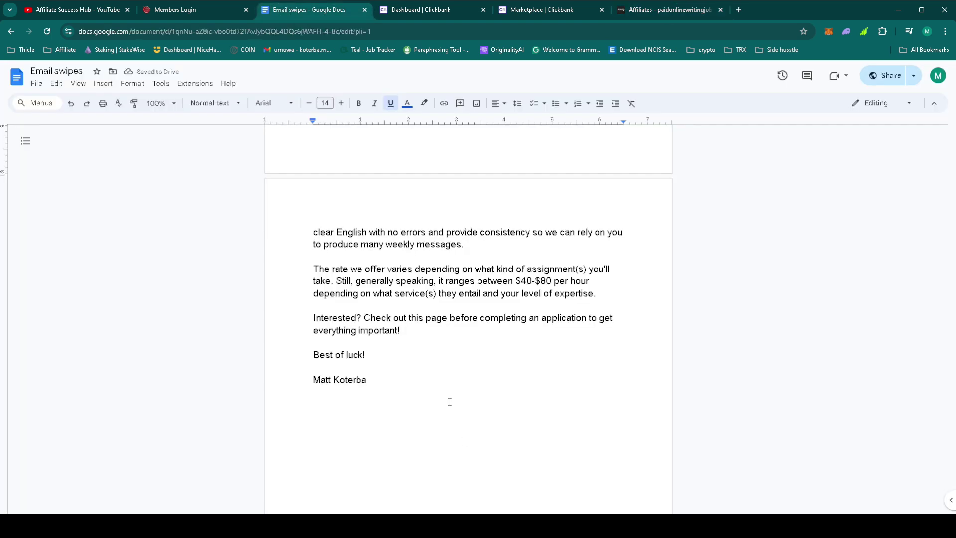
{"action": "left_click_drag", "start_coordinate": [375, 314], "coordinate": [435, 315]}
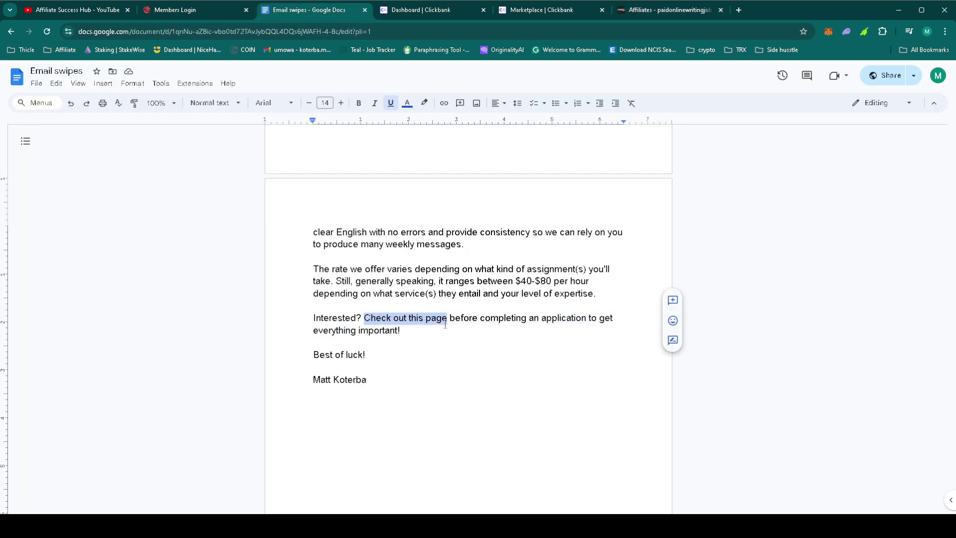
{"action": "right_click", "coordinate": [436, 316]}
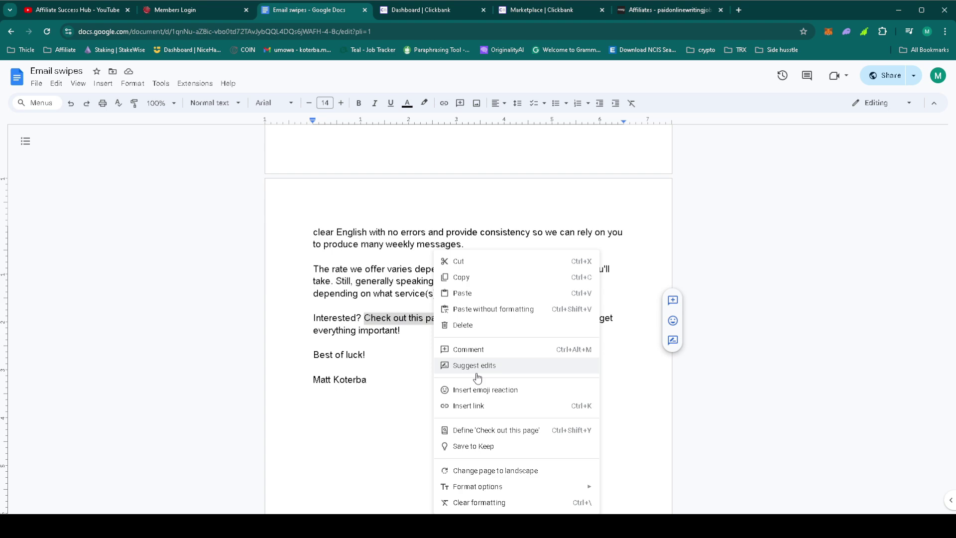
{"action": "left_click", "coordinate": [492, 407]}
{"action": "key", "text": "ctrl+v"}
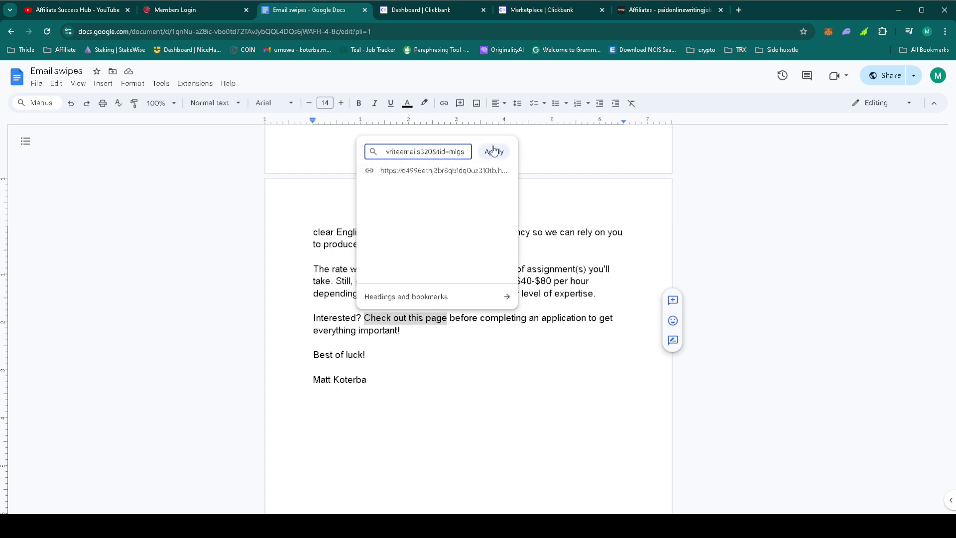
{"action": "left_click", "coordinate": [494, 151]}
{"action": "left_click", "coordinate": [454, 366]}
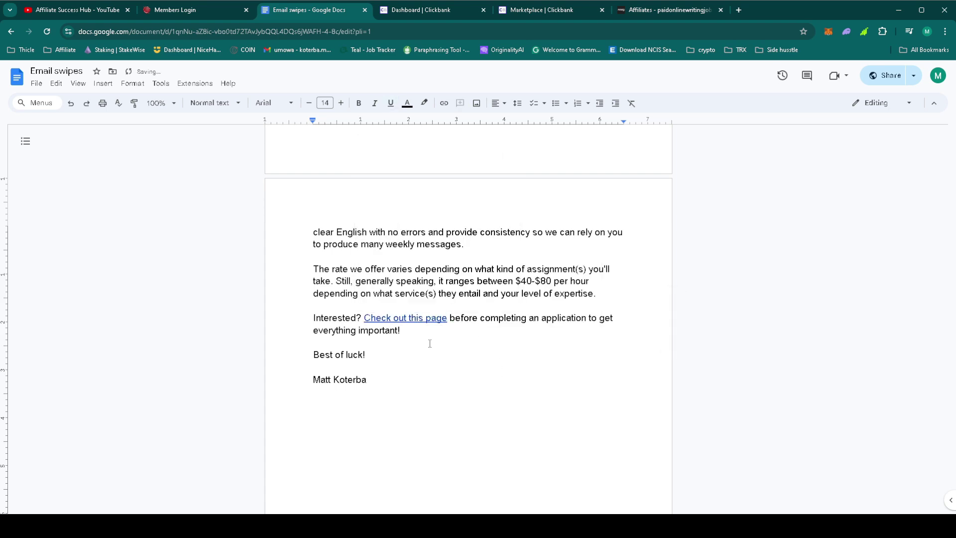
Step: Log in to My Lead Gen Secret and select all dated leads in the Mailing System
{"action": "left_click", "coordinate": [202, 8]}
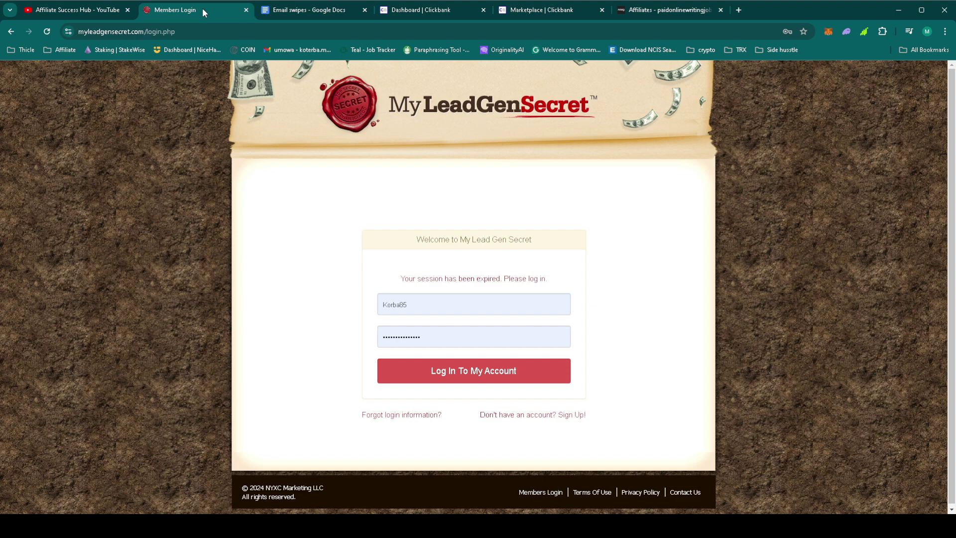
{"action": "left_click", "coordinate": [481, 381]}
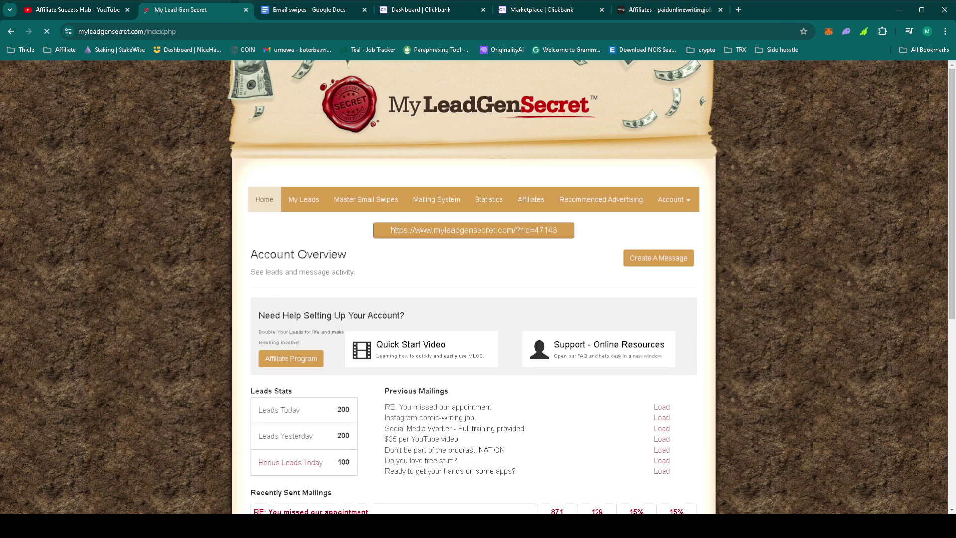
{"action": "left_click", "coordinate": [438, 198]}
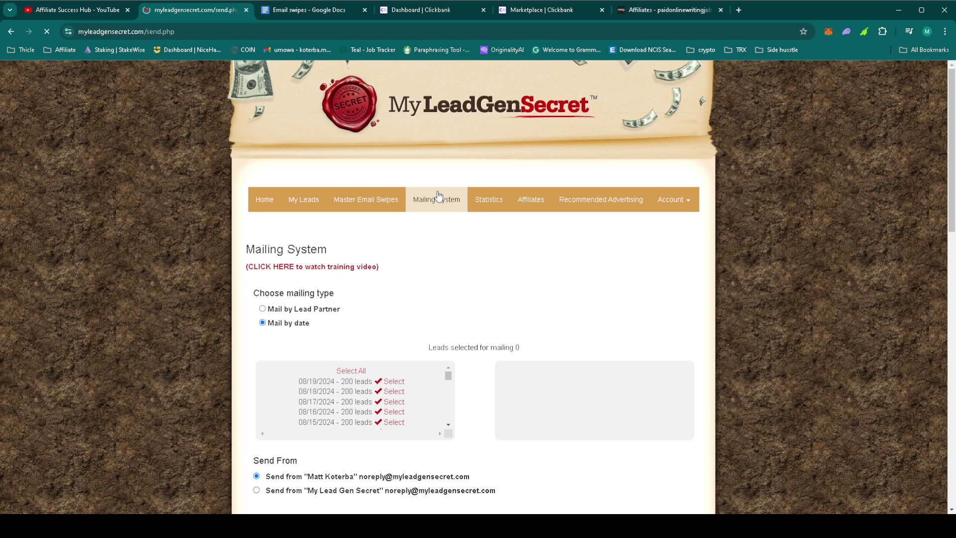
{"action": "left_click", "coordinate": [350, 372]}
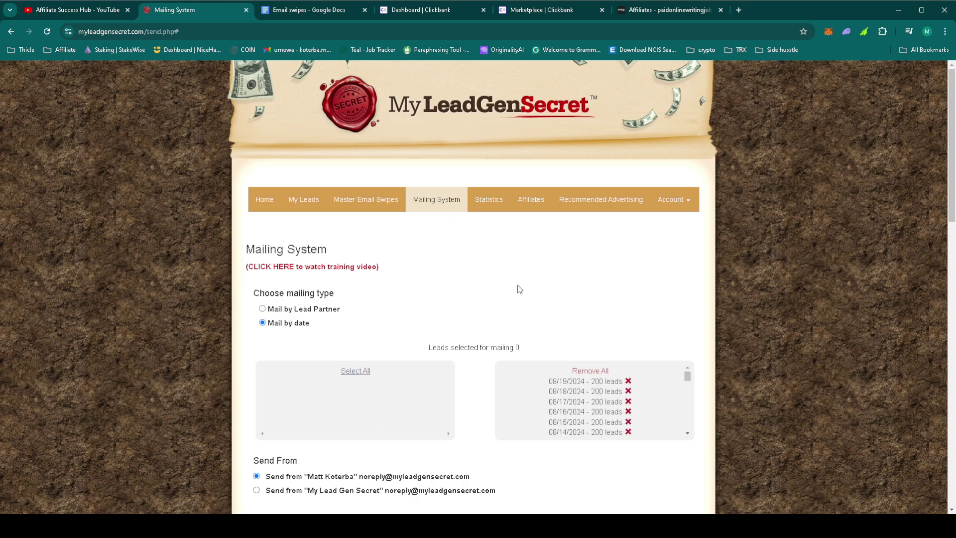
Step: Copy the subject 'Become a remote, beginner-paid emailer!' from Docs into the Subject field
{"action": "left_click", "coordinate": [313, 15]}
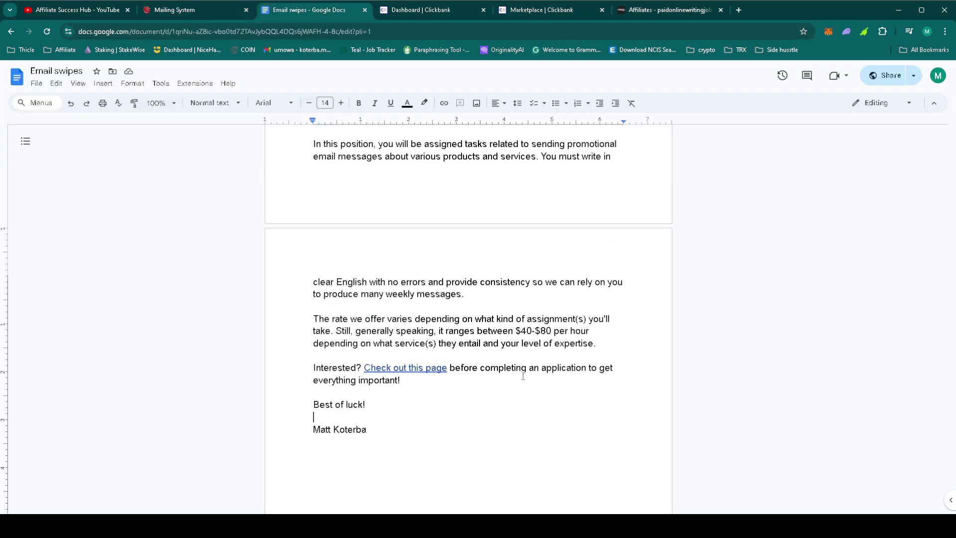
{"action": "scroll", "coordinate": [523, 375], "scroll_direction": "down", "scroll_amount": 5}
{"action": "left_click_drag", "start_coordinate": [495, 234], "coordinate": [311, 236]}
{"action": "key", "text": "ctrl+c"}
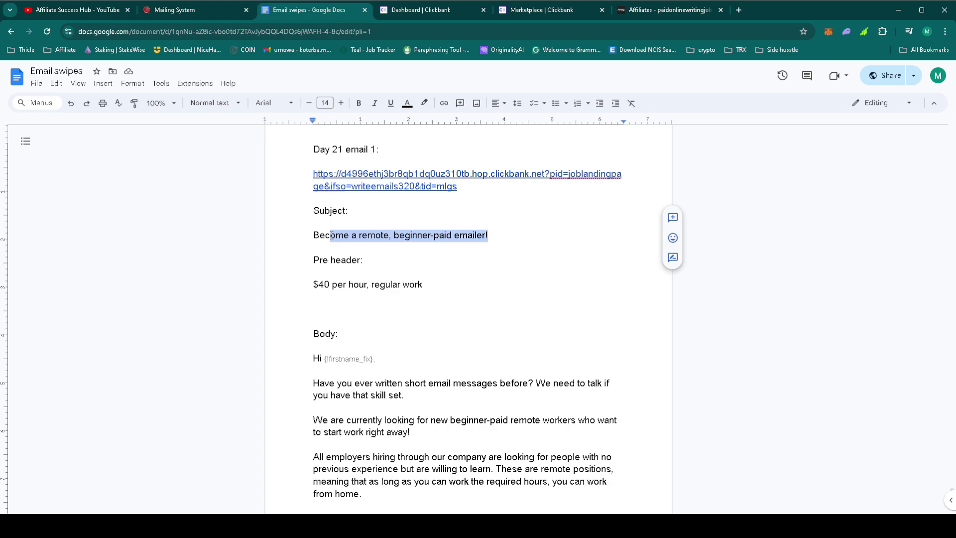
{"action": "left_click", "coordinate": [207, 13]}
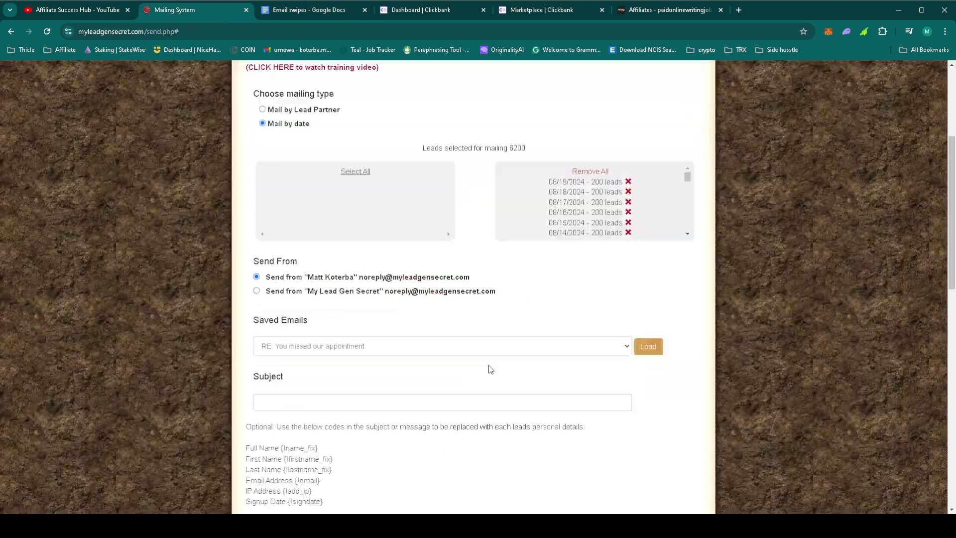
{"action": "scroll", "coordinate": [489, 369], "scroll_direction": "down", "scroll_amount": 3}
{"action": "left_click", "coordinate": [354, 208]}
{"action": "key", "text": "ctrl+v"}
{"action": "scroll", "coordinate": [428, 244], "scroll_direction": "down", "scroll_amount": 2}
{"action": "scroll", "coordinate": [429, 244], "scroll_direction": "down", "scroll_amount": 4}
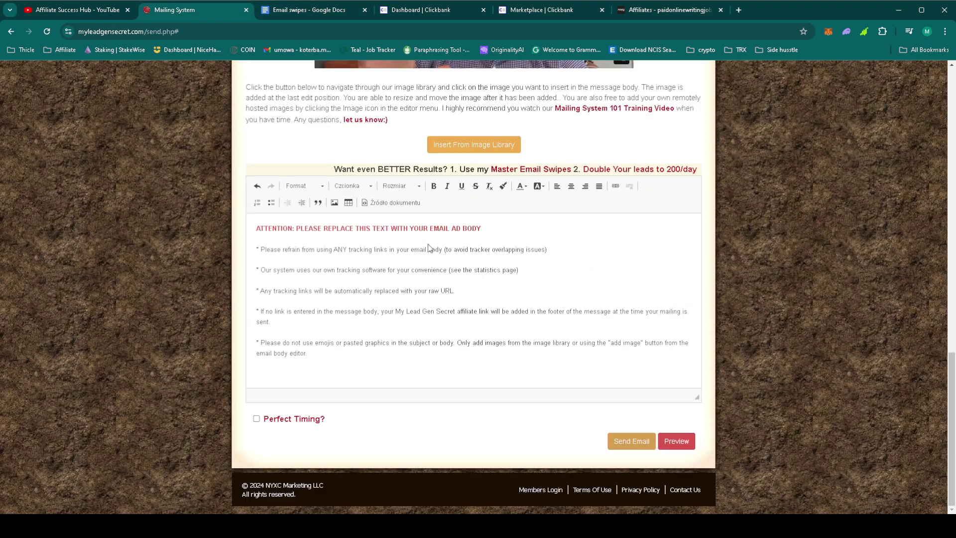
Step: Paste the email body from Docs into the message editor as unbolded plain text
{"action": "left_click", "coordinate": [307, 10]}
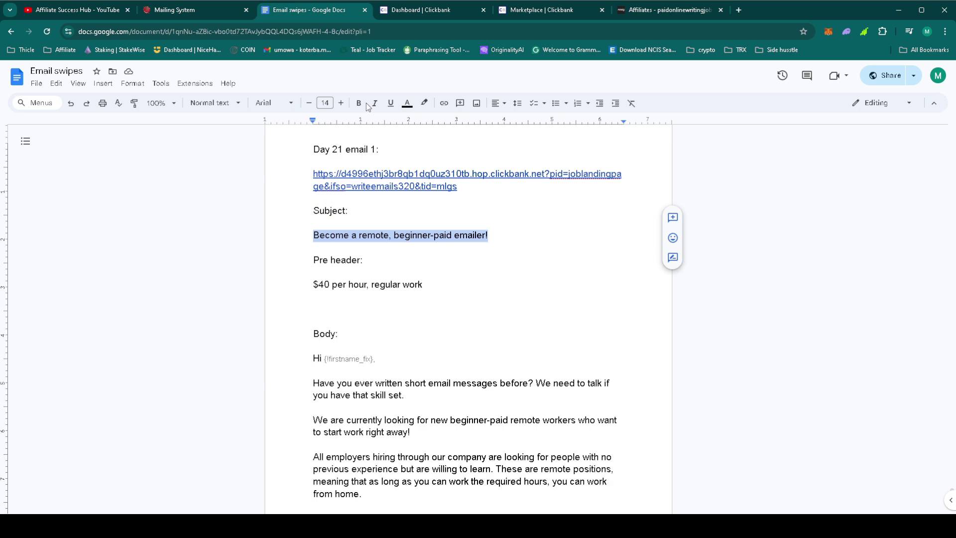
{"action": "left_click_drag", "start_coordinate": [314, 352], "coordinate": [396, 382]}
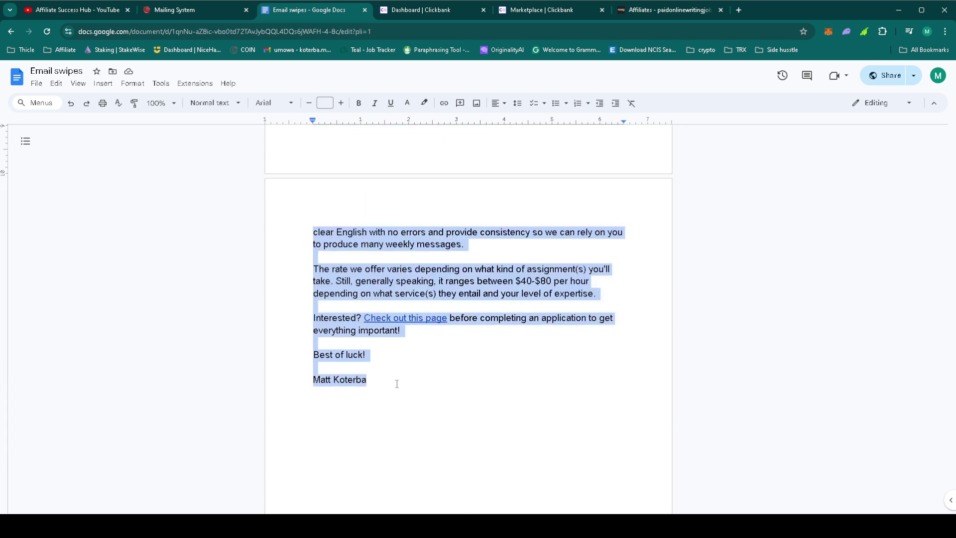
{"action": "left_click", "coordinate": [200, 8]}
{"action": "left_click", "coordinate": [380, 366]}
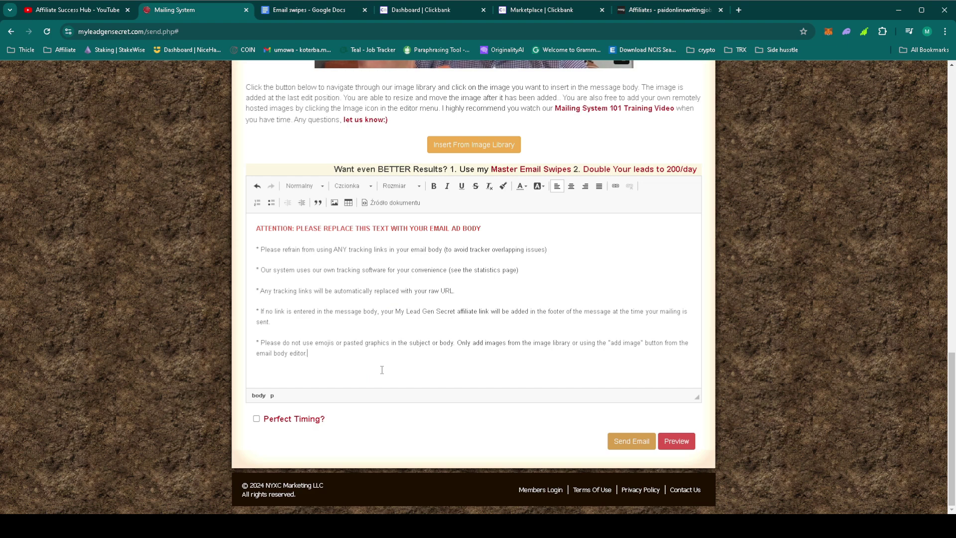
{"action": "key", "text": "ctrl+a"}
{"action": "key", "text": "ctrl+v"}
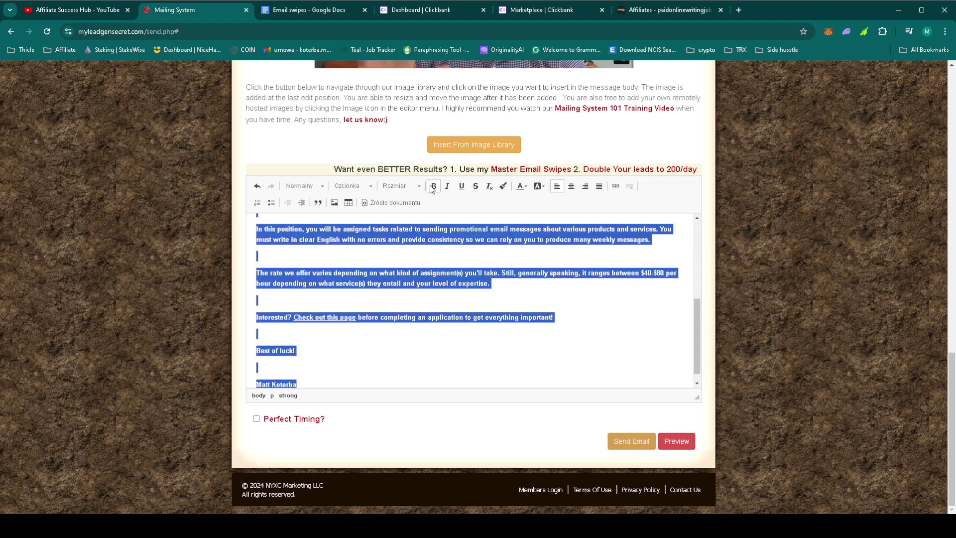
{"action": "left_click", "coordinate": [431, 189]}
{"action": "scroll", "coordinate": [380, 367], "scroll_direction": "up", "scroll_amount": 5}
{"action": "left_click", "coordinate": [366, 365]}
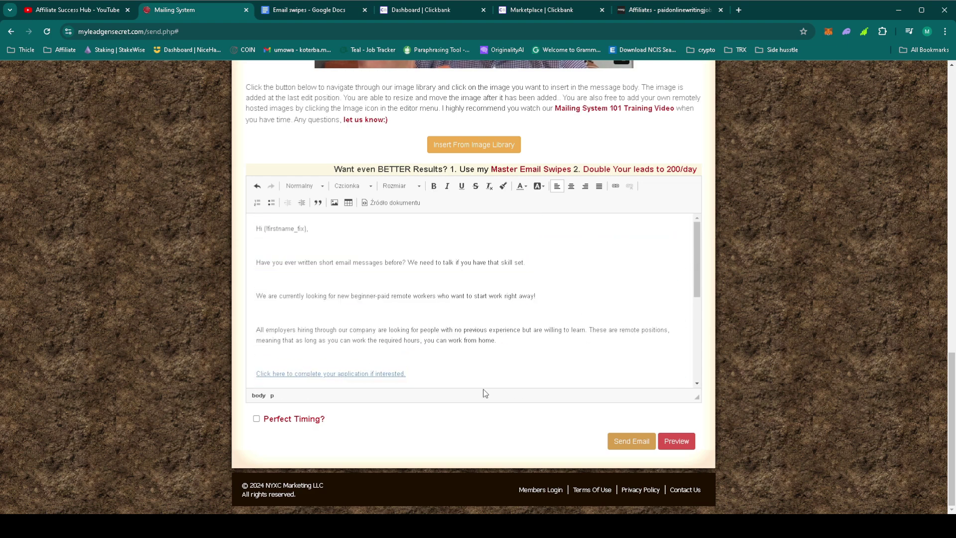
Step: Bold both links, turn on Perfect Timing and send the email to the selected leads
{"action": "left_click_drag", "start_coordinate": [415, 374], "coordinate": [256, 373]}
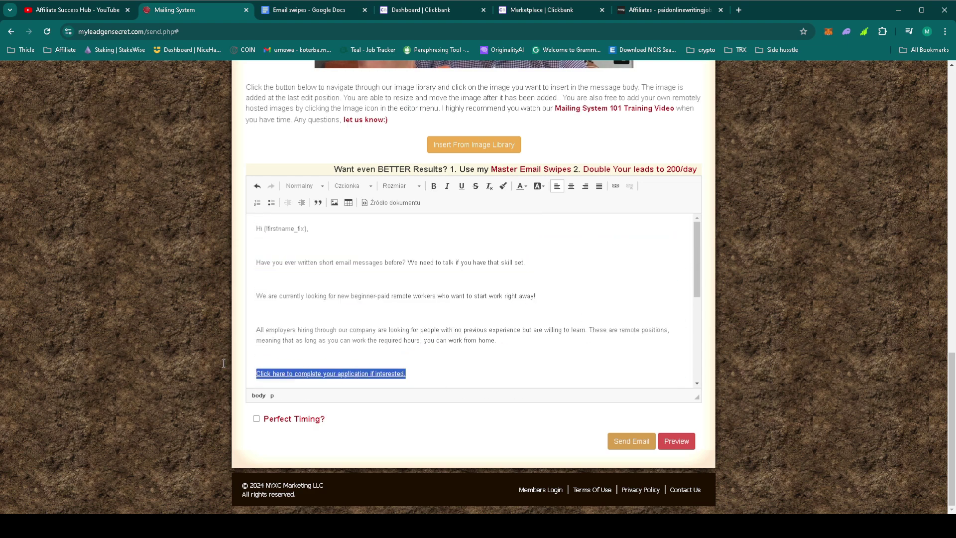
{"action": "left_click", "coordinate": [433, 186]}
{"action": "scroll", "coordinate": [309, 314], "scroll_direction": "down", "scroll_amount": 5}
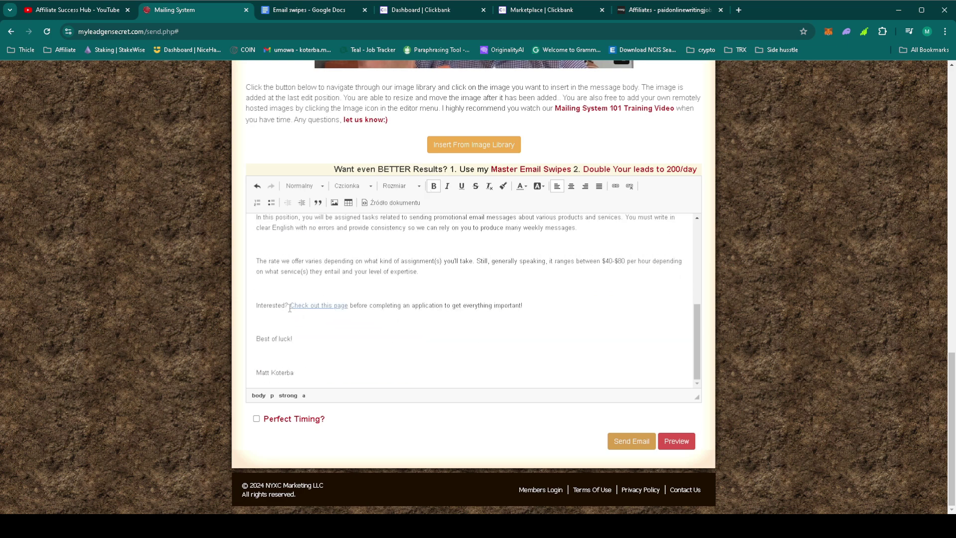
{"action": "left_click", "coordinate": [323, 324]}
{"action": "left_click_drag", "start_coordinate": [291, 306], "coordinate": [349, 306]}
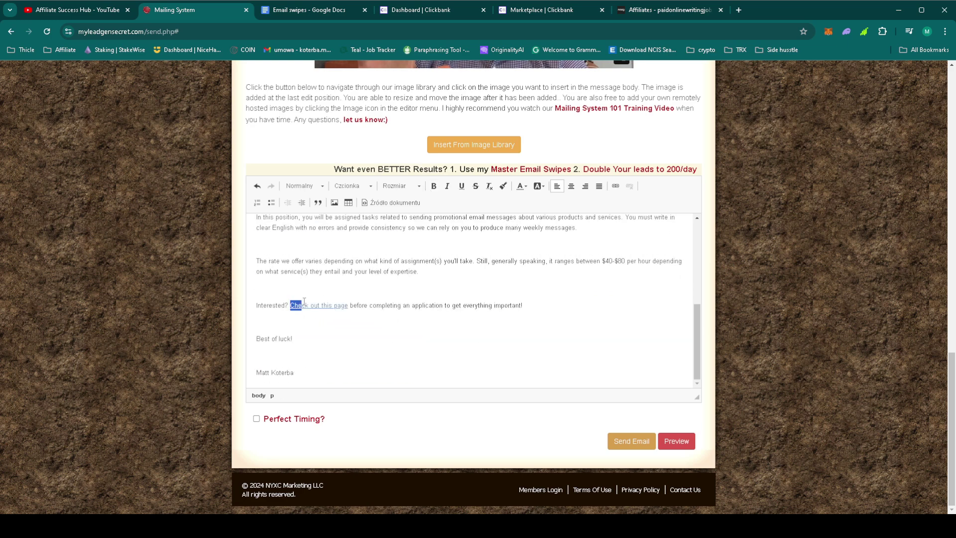
{"action": "left_click", "coordinate": [433, 186]}
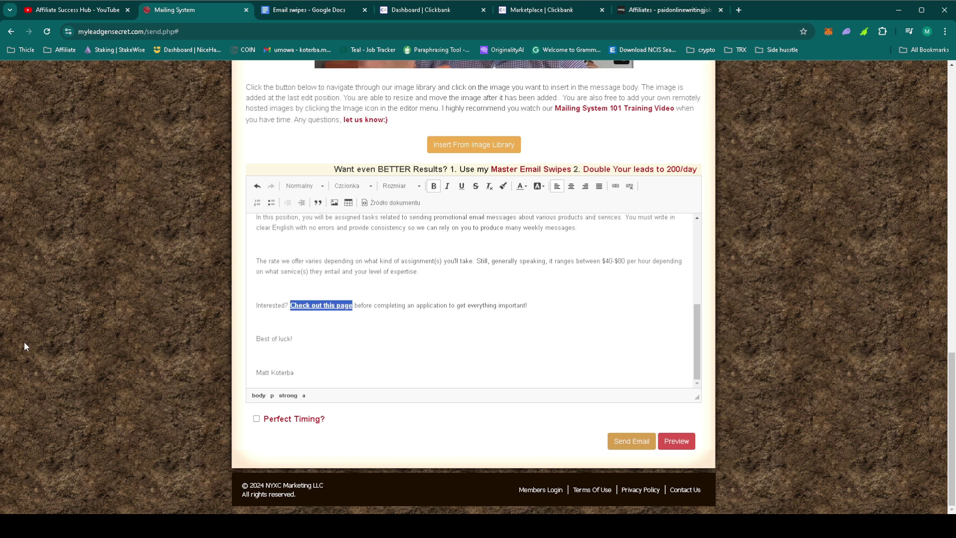
{"action": "left_click", "coordinate": [257, 418]}
{"action": "left_click", "coordinate": [632, 441]}
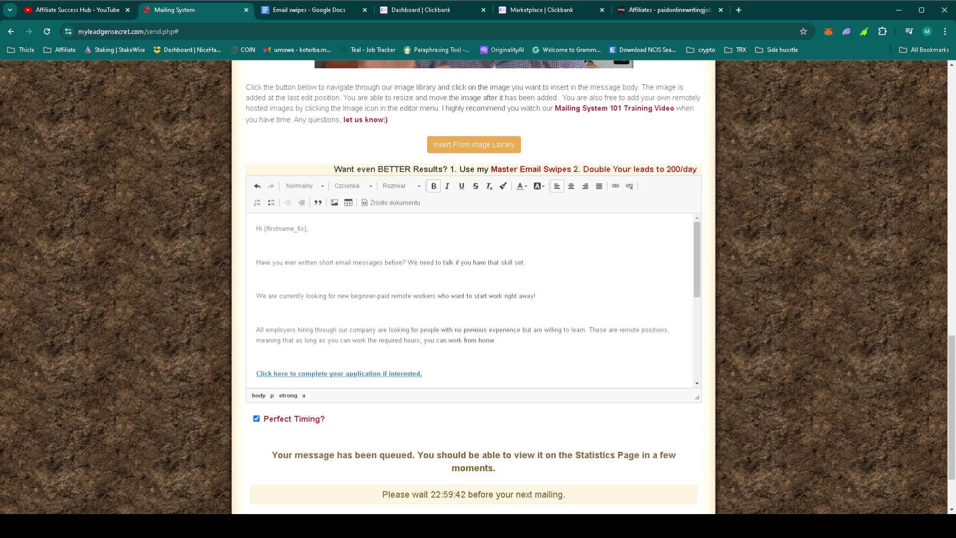
Step: Switch to the Affiliate Success Hub YouTube channel tab
{"action": "left_click", "coordinate": [112, 11]}
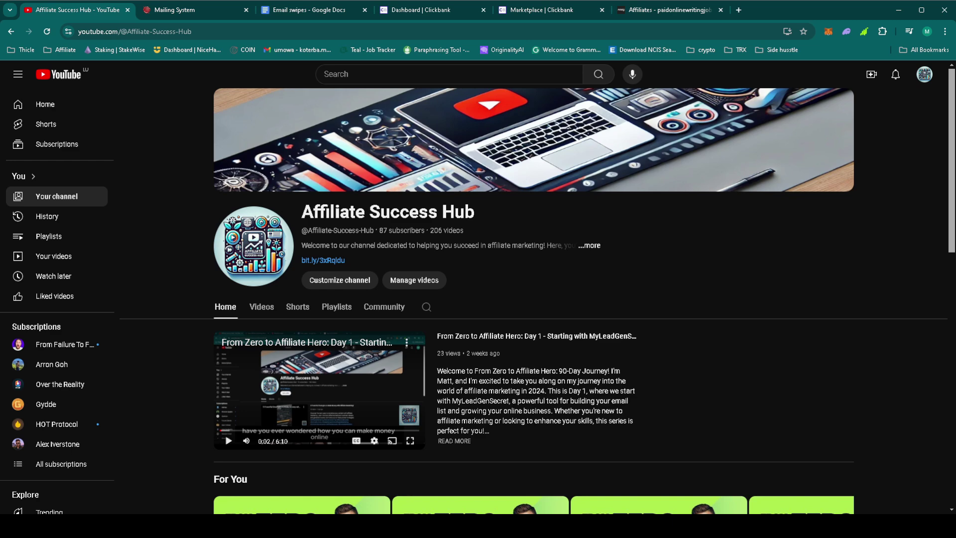